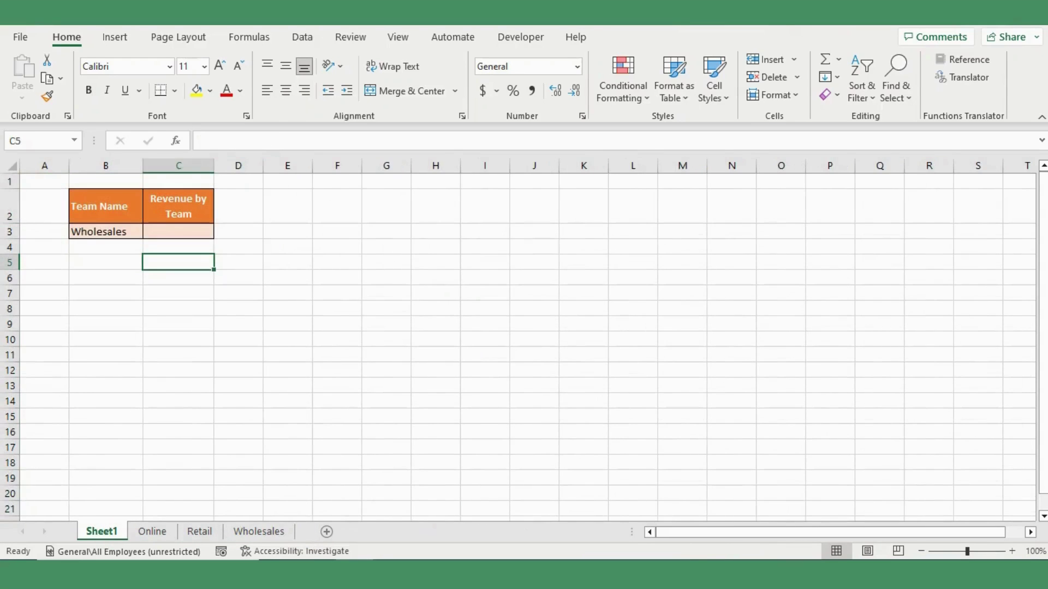
- Choose Online as the team in B3's dropdown and glance at the Online sheet's sales data
left_click_drag(106, 206, 105, 231)
left_click(288, 262)
left_click(106, 231)
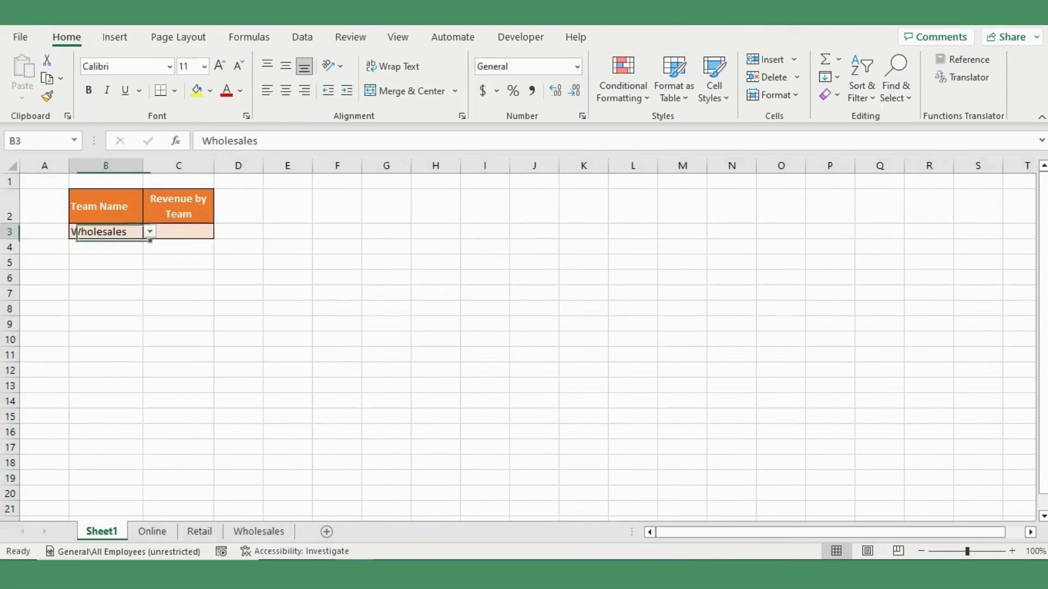
left_click(150, 231)
key("Up")
key("Return")
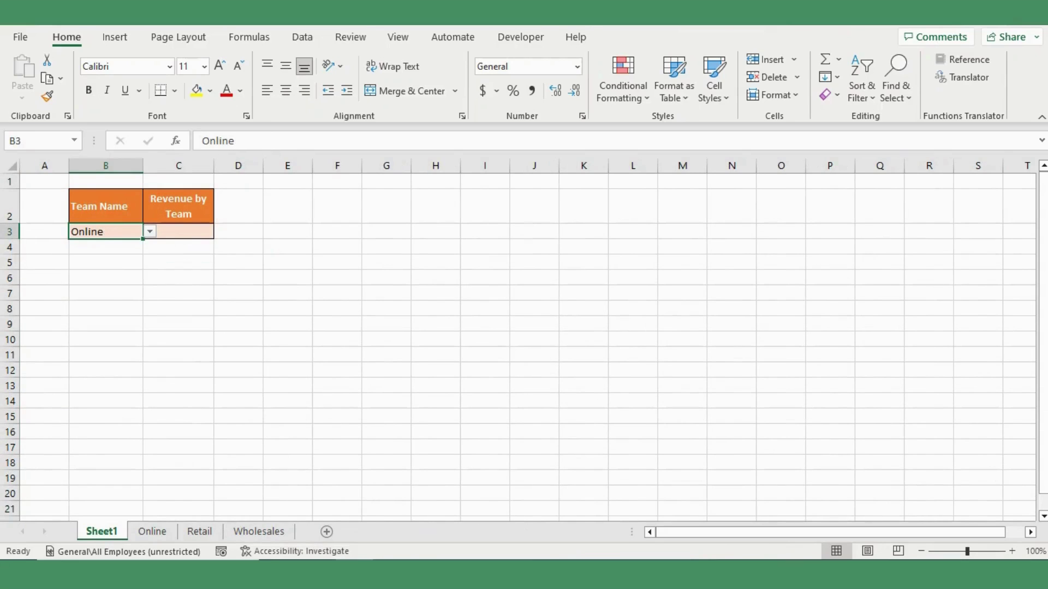
key("ctrl+Page_Down")
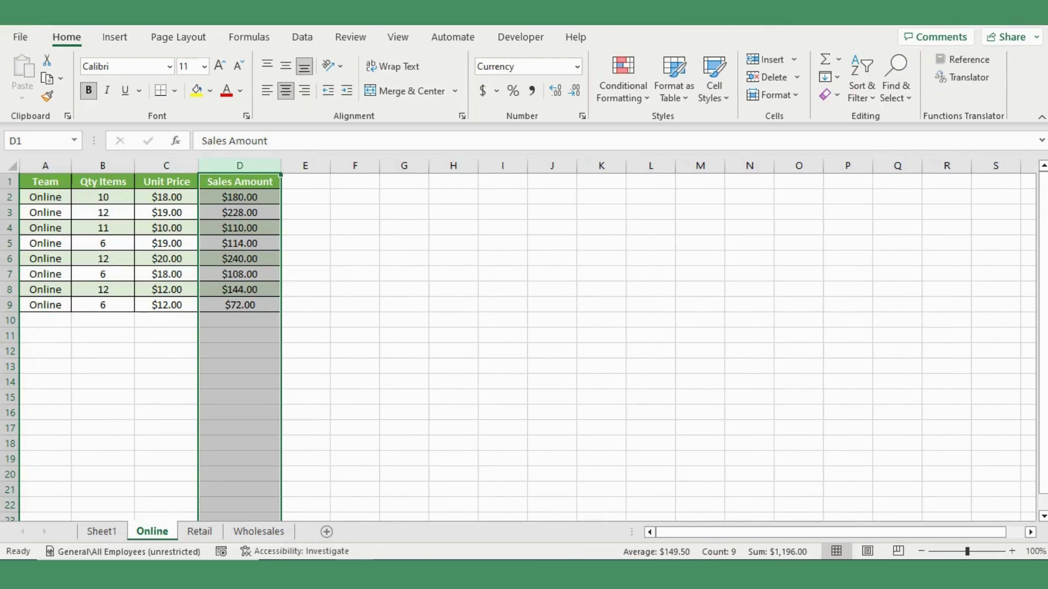
key("ctrl+Page_Up")
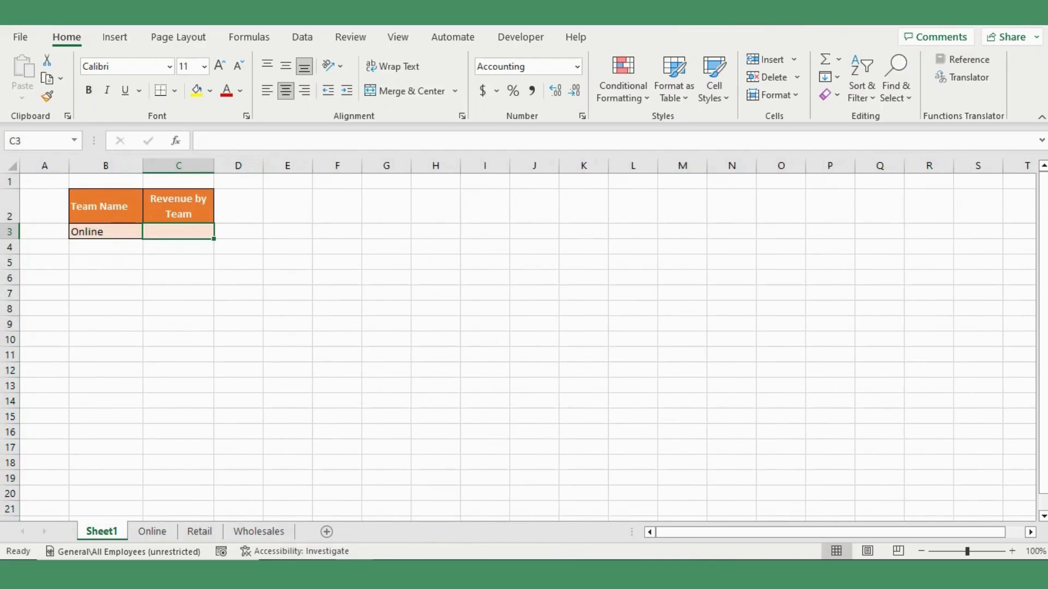
- Enter =SUM(INDIRECT(B3&"!D:D")) in C3 to total the chosen team's Sales Amount
type("=su")
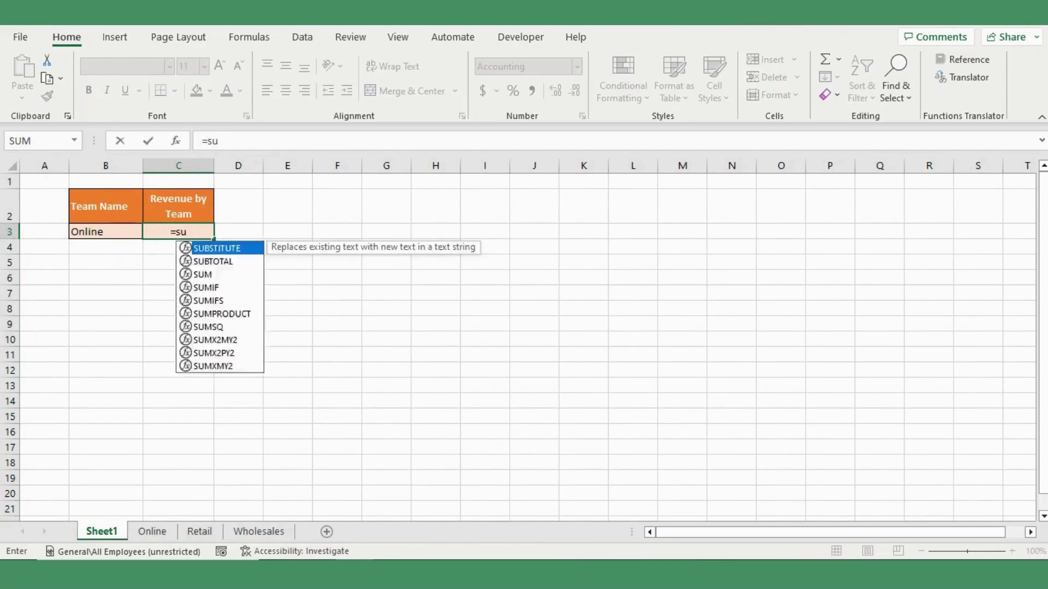
type("m")
key("Tab")
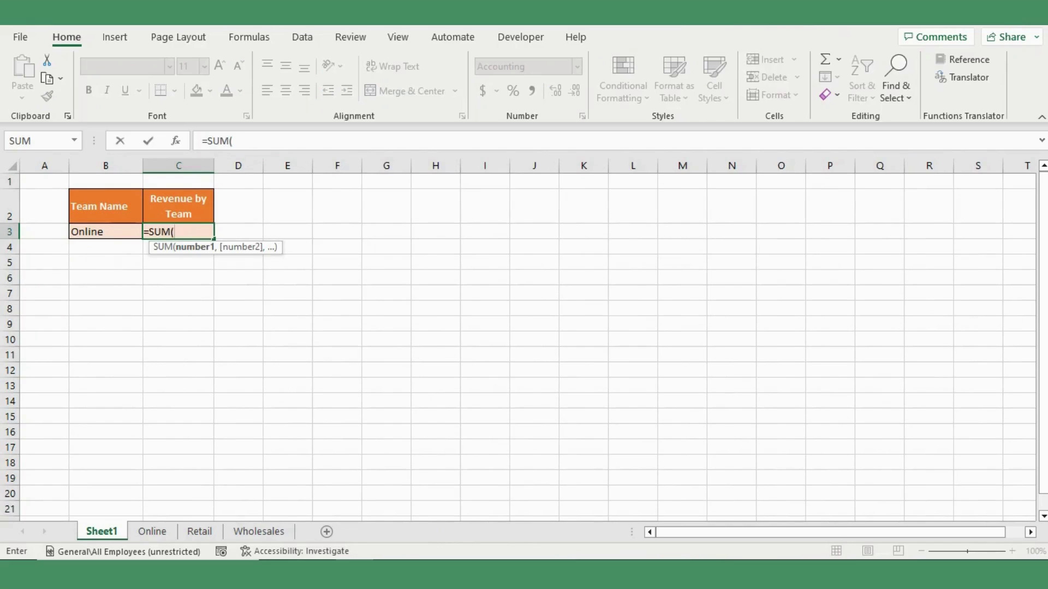
type("in")
key("Down")
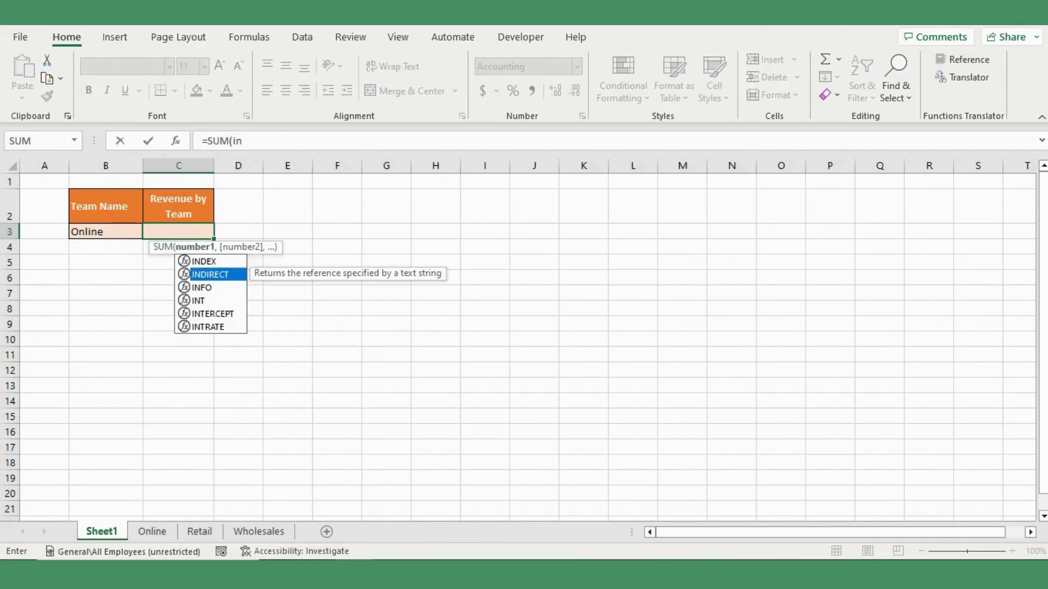
key("Tab")
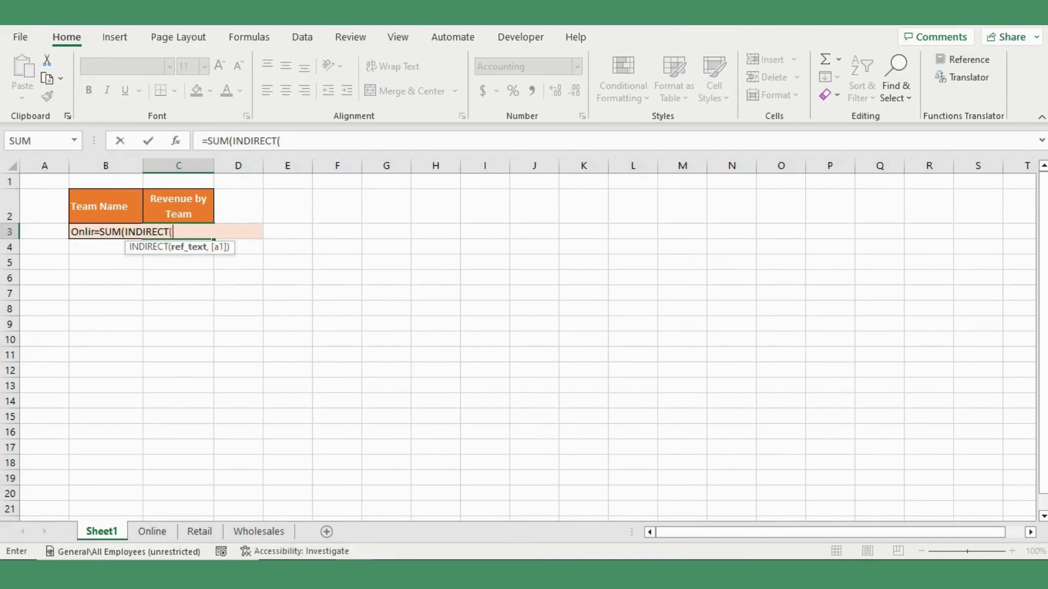
left_click(105, 231)
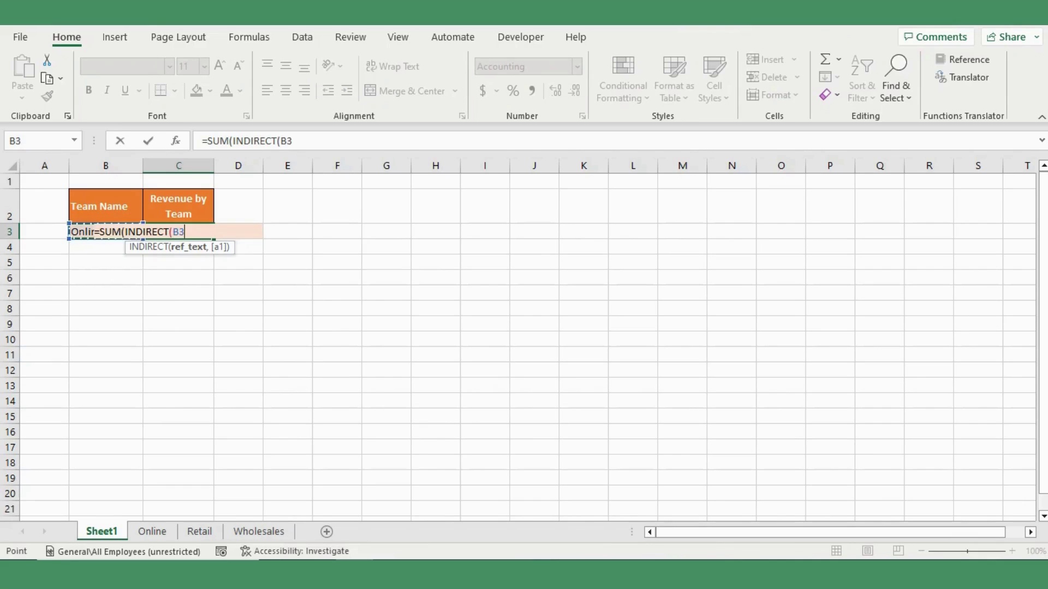
type("&\"")
type("!")
type("D:D")
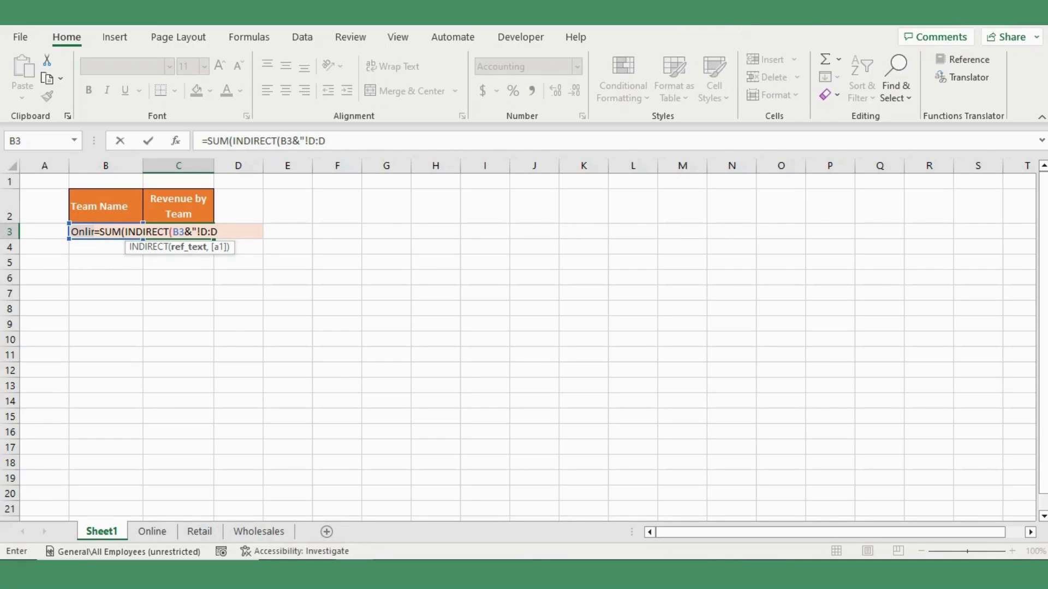
key("Return")
key("Return")
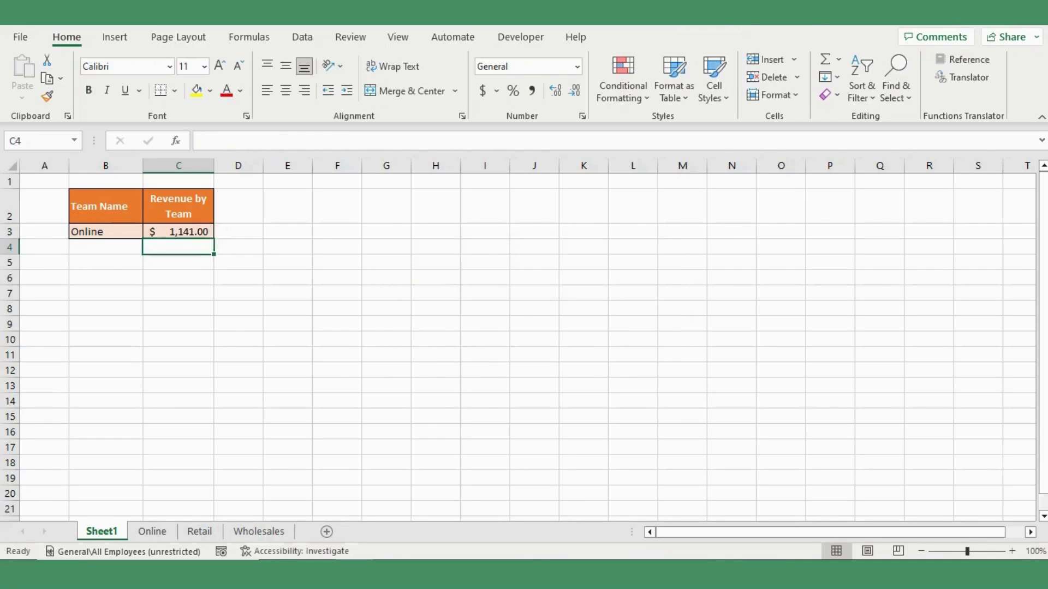
- Accept the formula correction, then switch B3 to Wholesales and then Retail to compare revenue
left_click(179, 232)
left_click(105, 231)
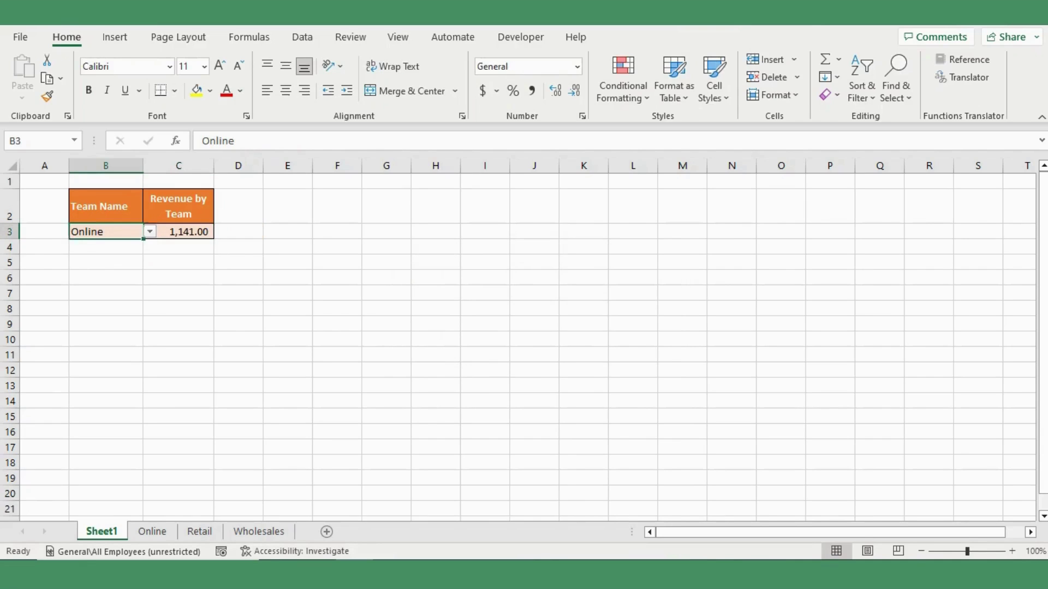
left_click(149, 231)
left_click(97, 260)
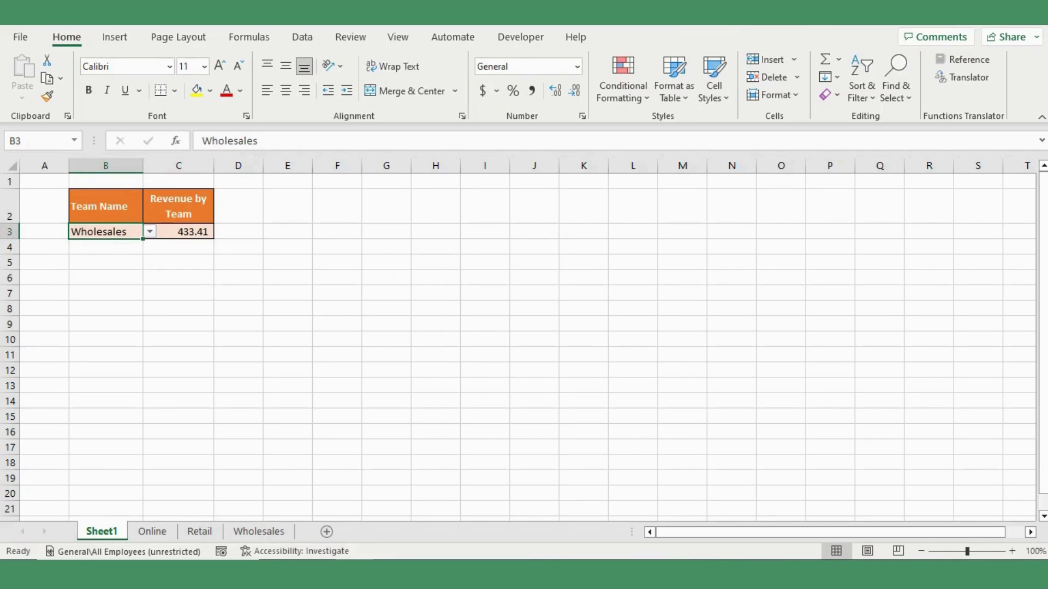
left_click(150, 232)
left_click(87, 274)
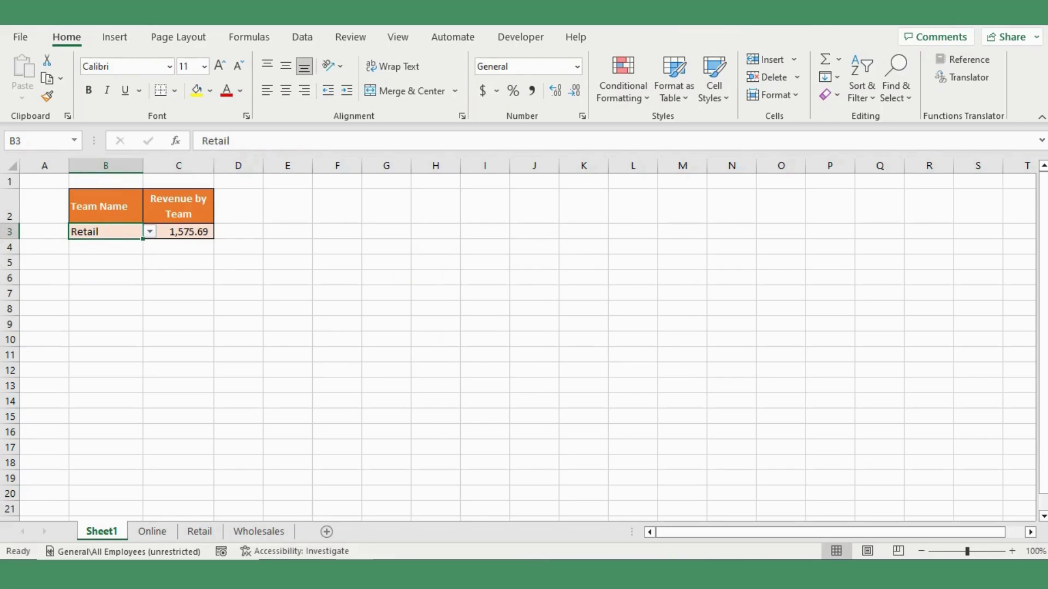
left_click(178, 278)
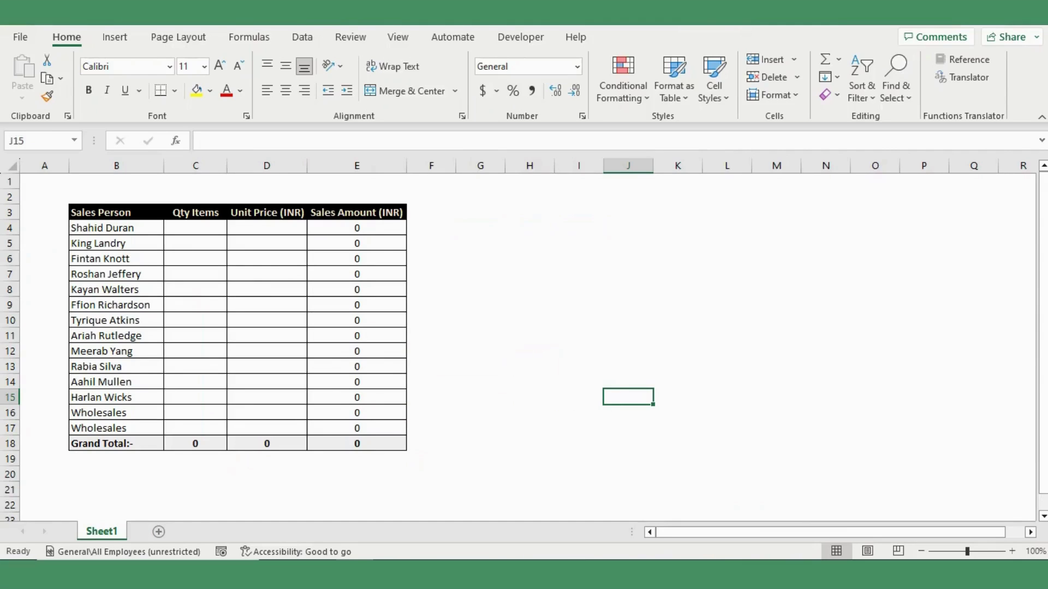
- Check the Sales Amount formula in E4, then enter 25 Qty in C4
left_click(195, 212)
key("Right")
key("Right")
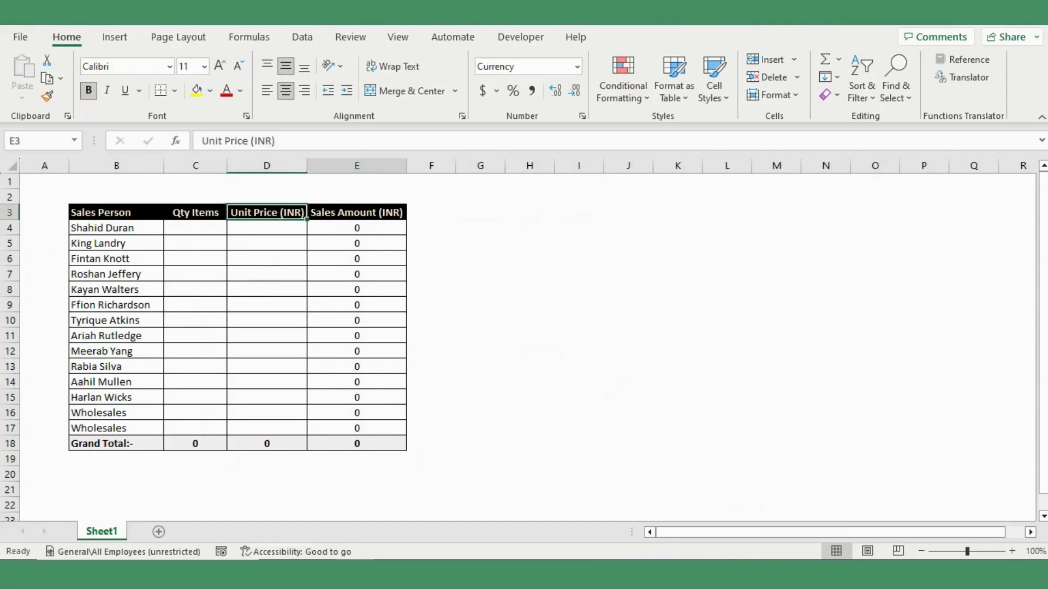
left_click(357, 227)
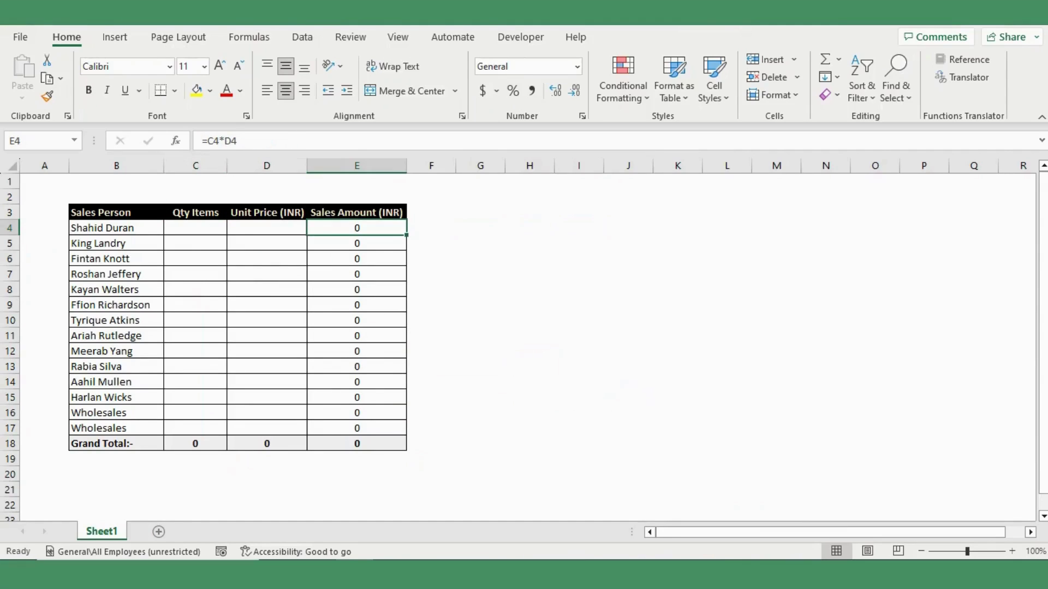
key("Left")
key("Left")
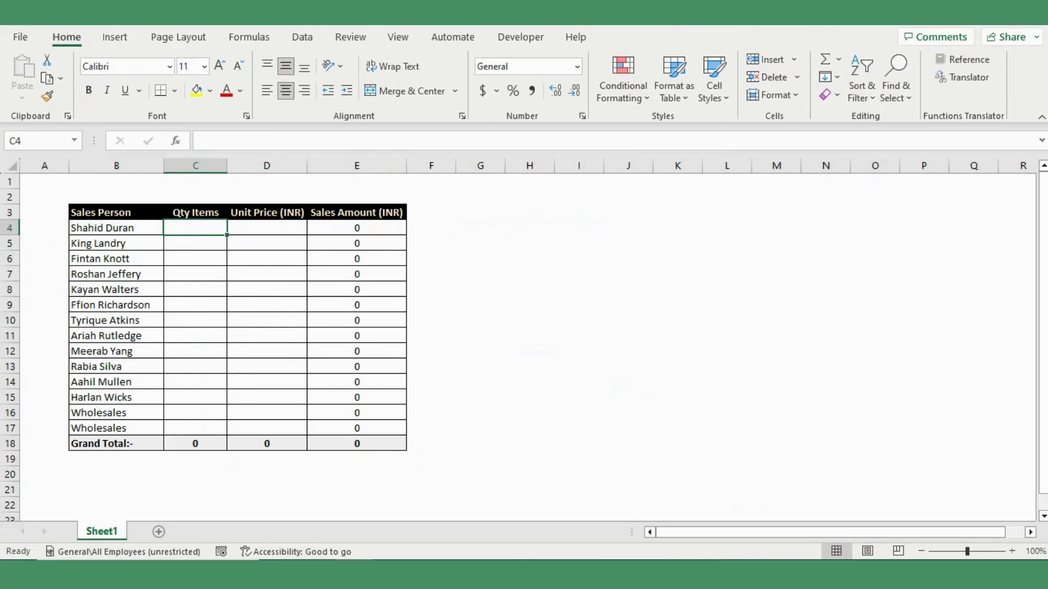
type("25 ")
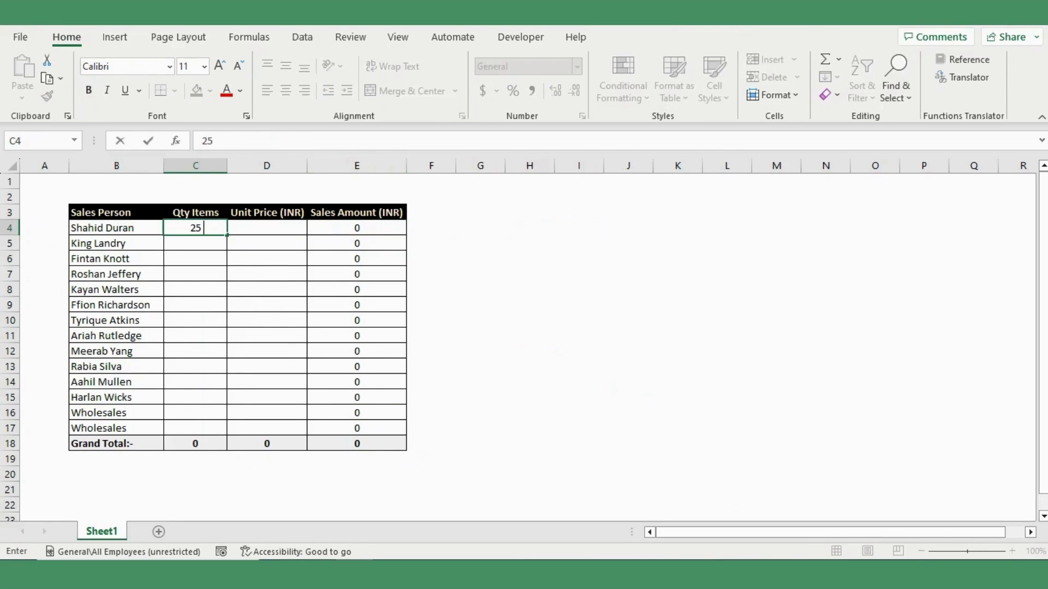
type("Qty")
key("ctrl+Return")
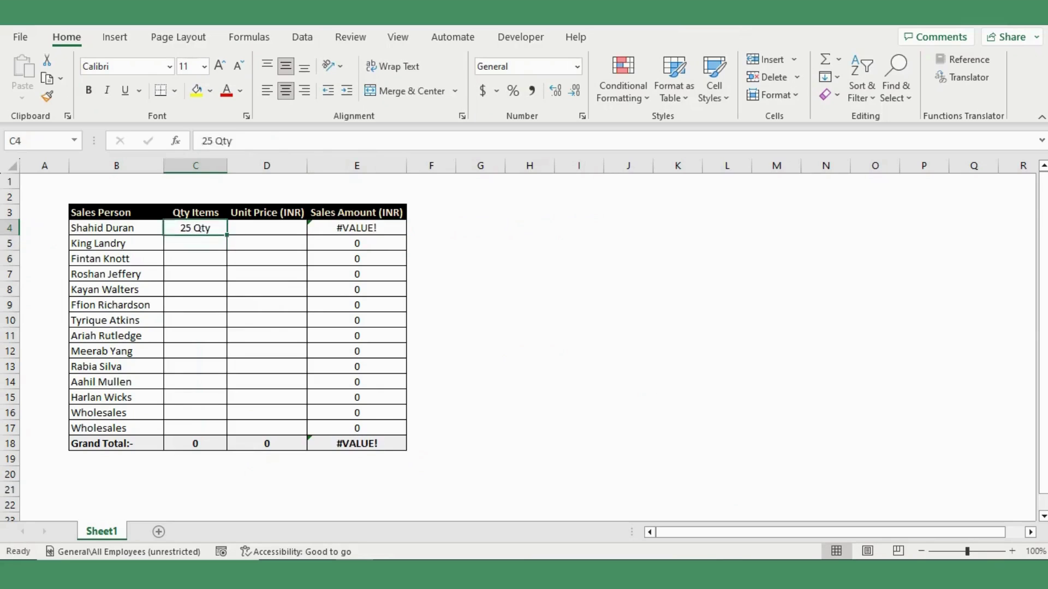
- Enter INR 250 in D4 and inspect the resulting #VALUE! error in E4
key("Right")
type("INR ")
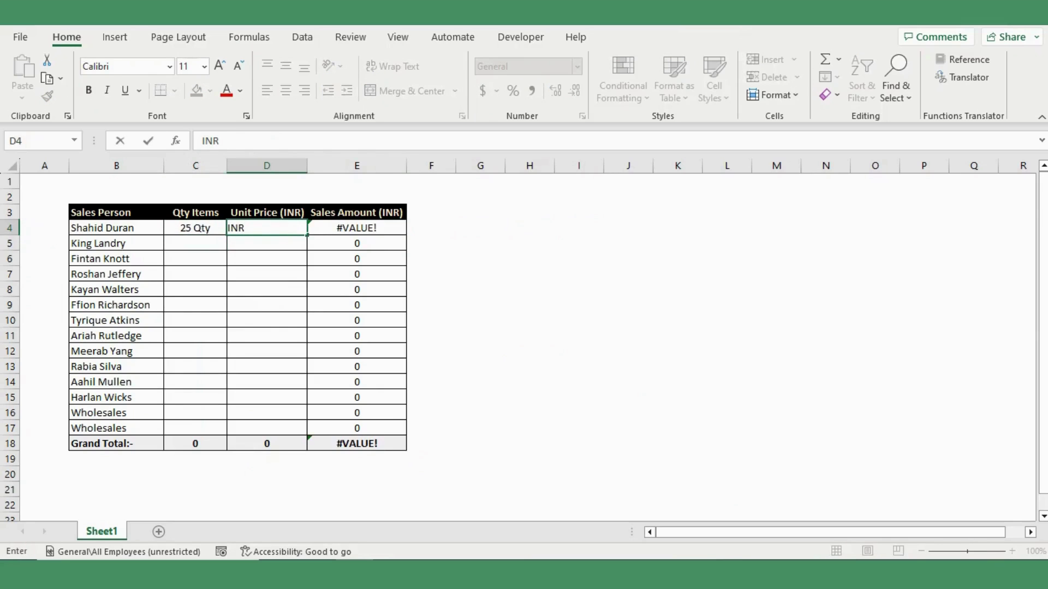
type("250")
key("Return")
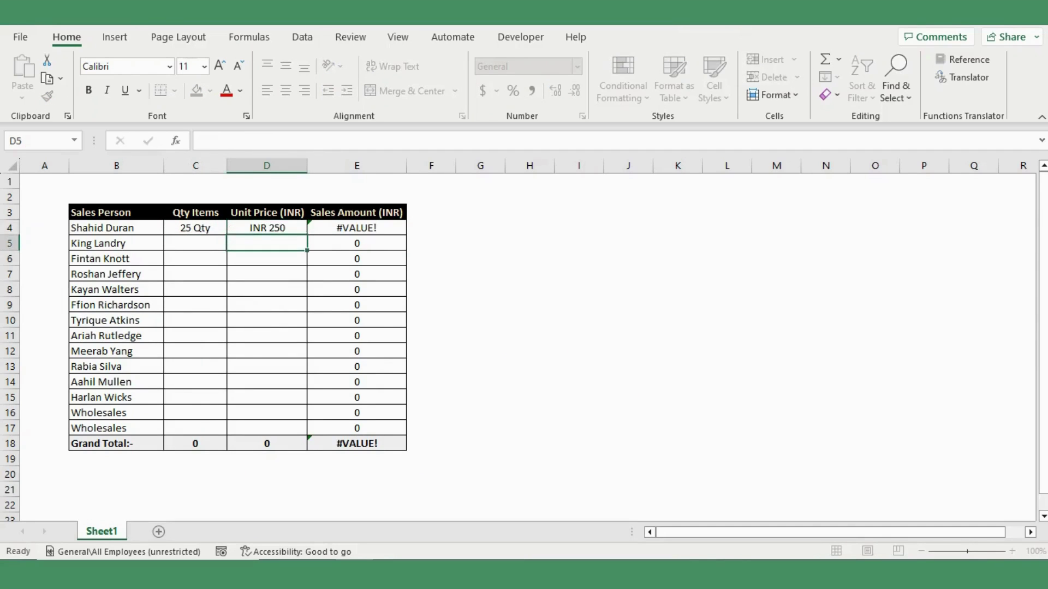
mouse_move(195, 227)
left_mouse_down()
mouse_move(267, 243)
mouse_move(267, 428)
left_mouse_up()
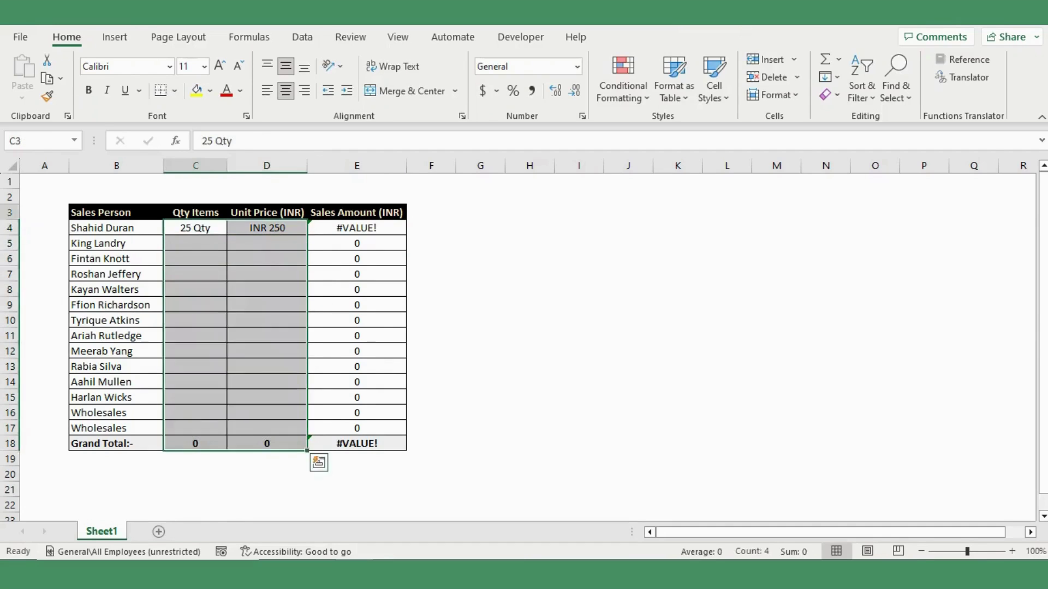
left_click(267, 243)
left_click_drag(195, 228, 267, 321)
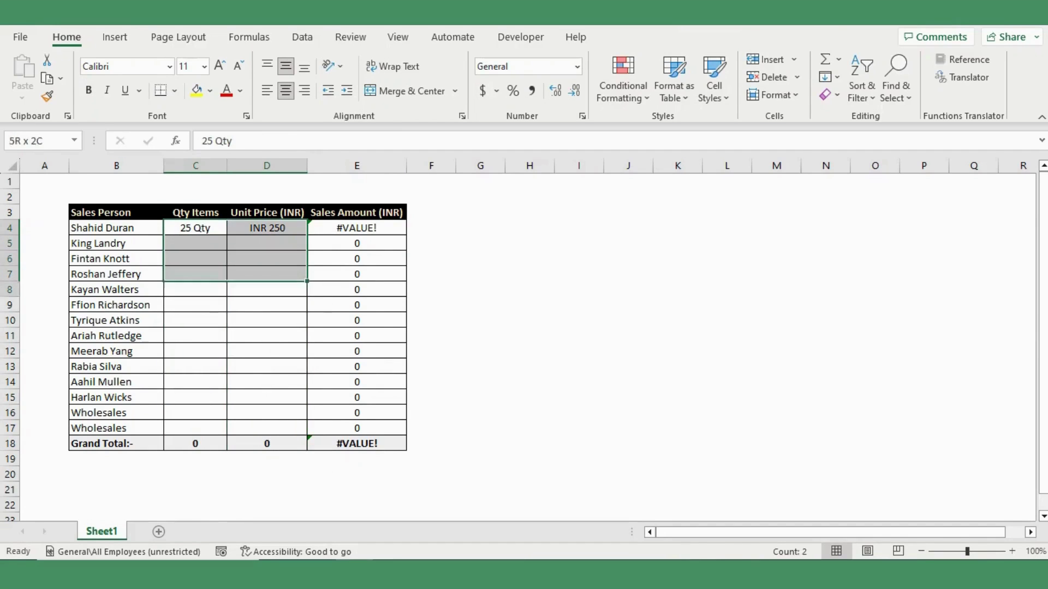
left_click(195, 243)
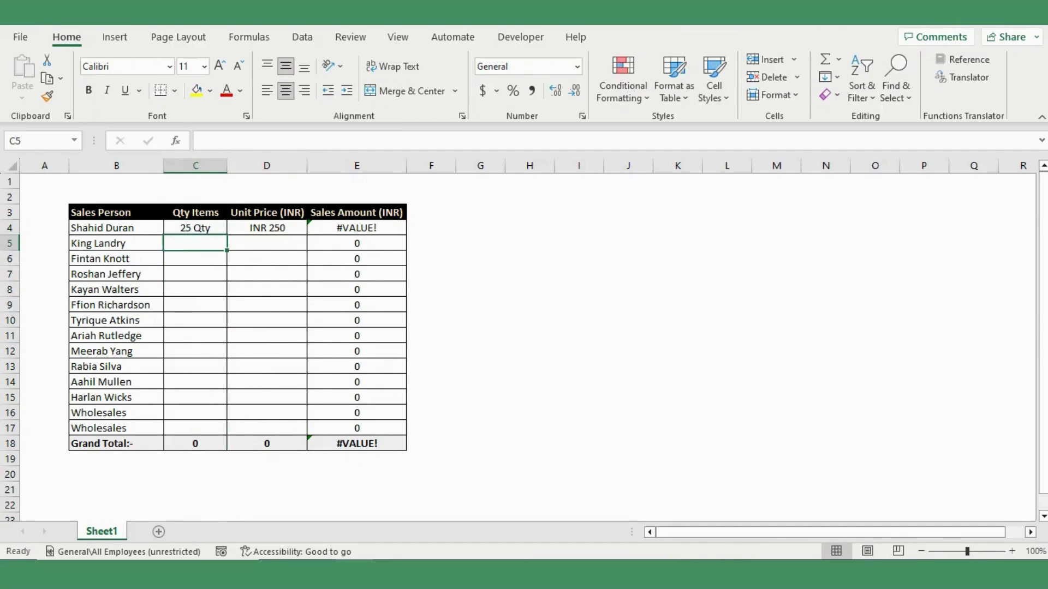
left_click(357, 228)
left_click(579, 350)
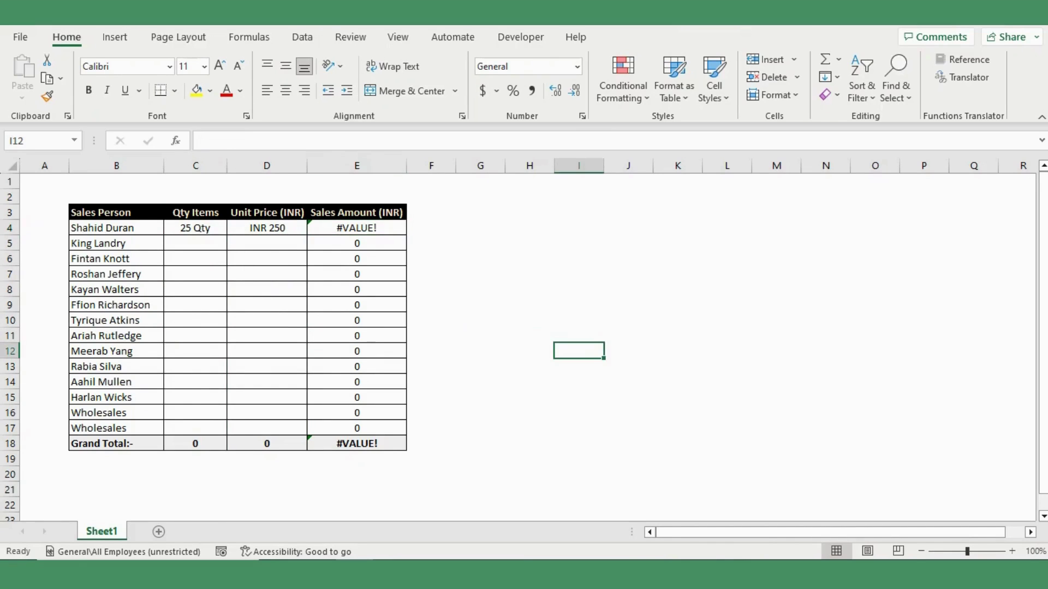
- Apply the custom 0 "Qty" format to C4:C18 and paint it down the whole column
left_click_drag(195, 228, 195, 443)
key("ctrl+1")
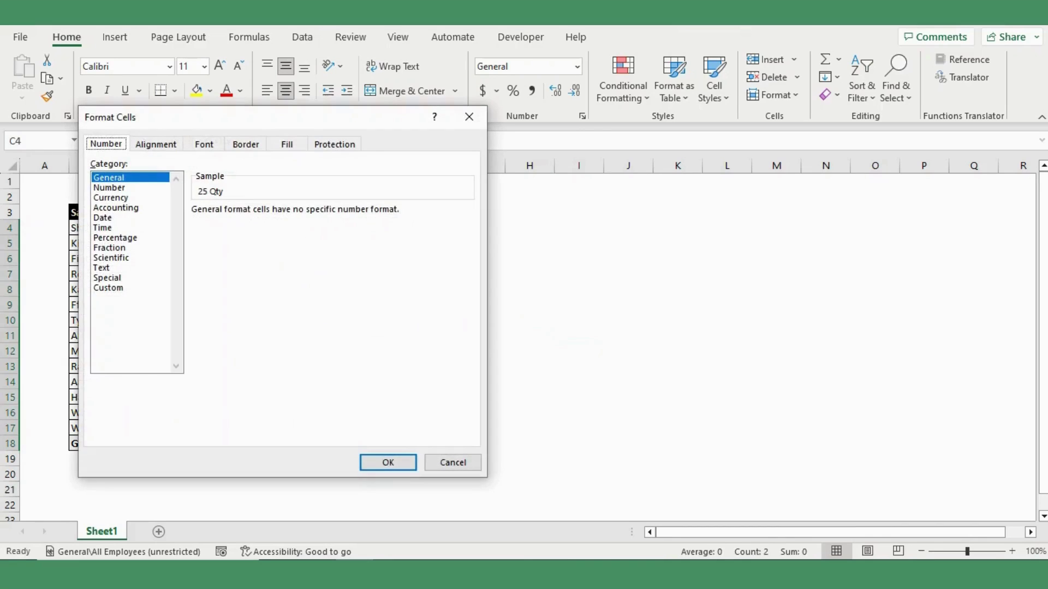
left_click(108, 288)
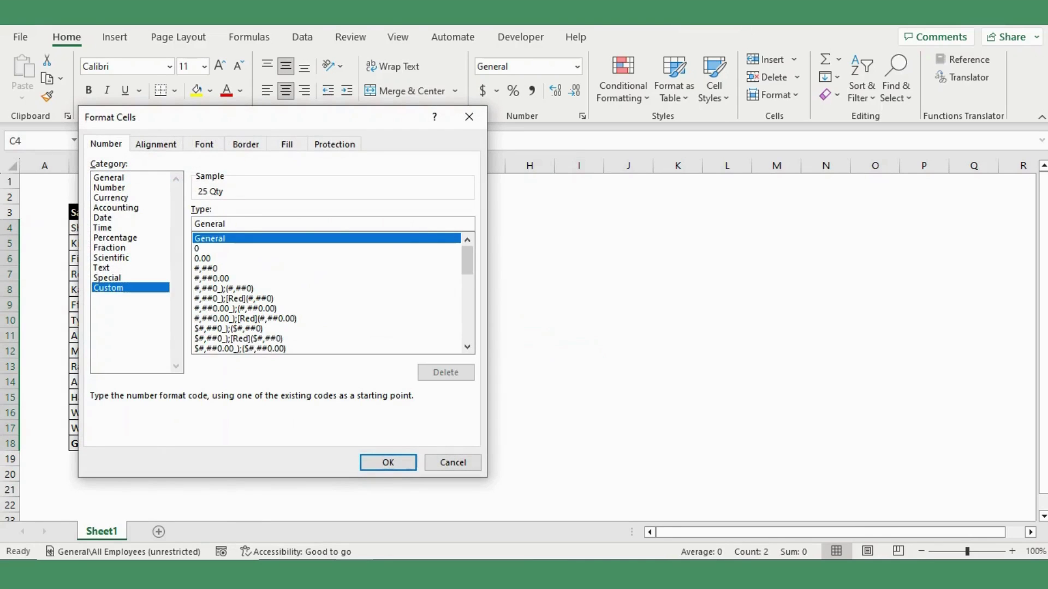
type("0")
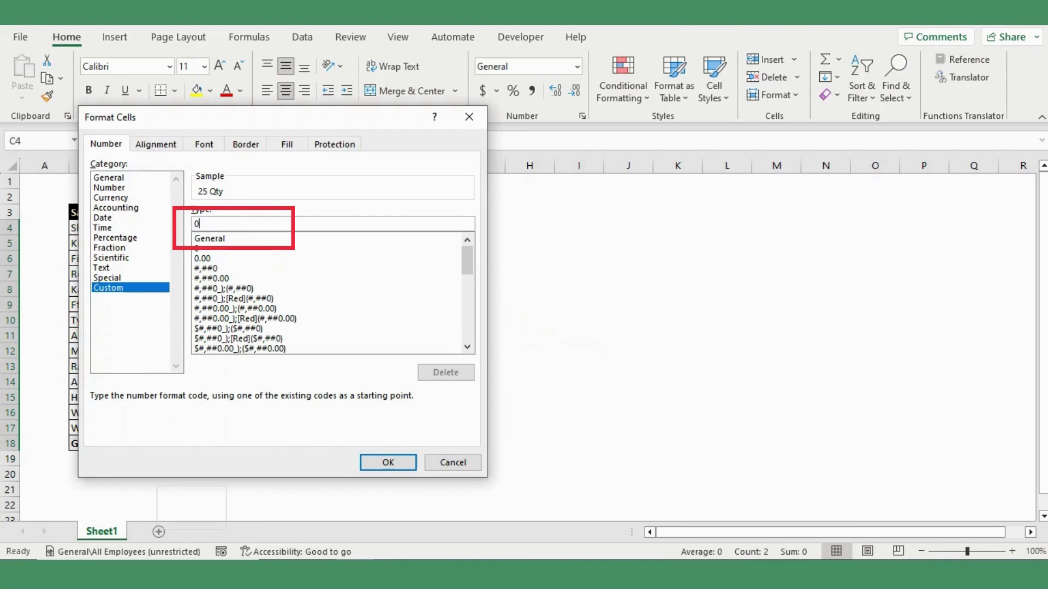
type(" \"Q")
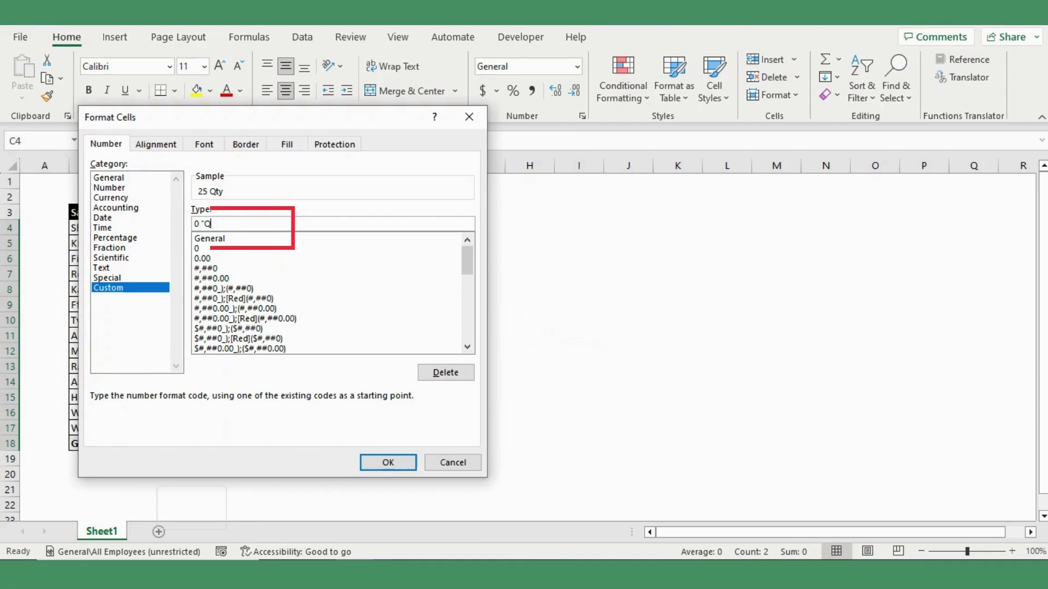
type("ty")
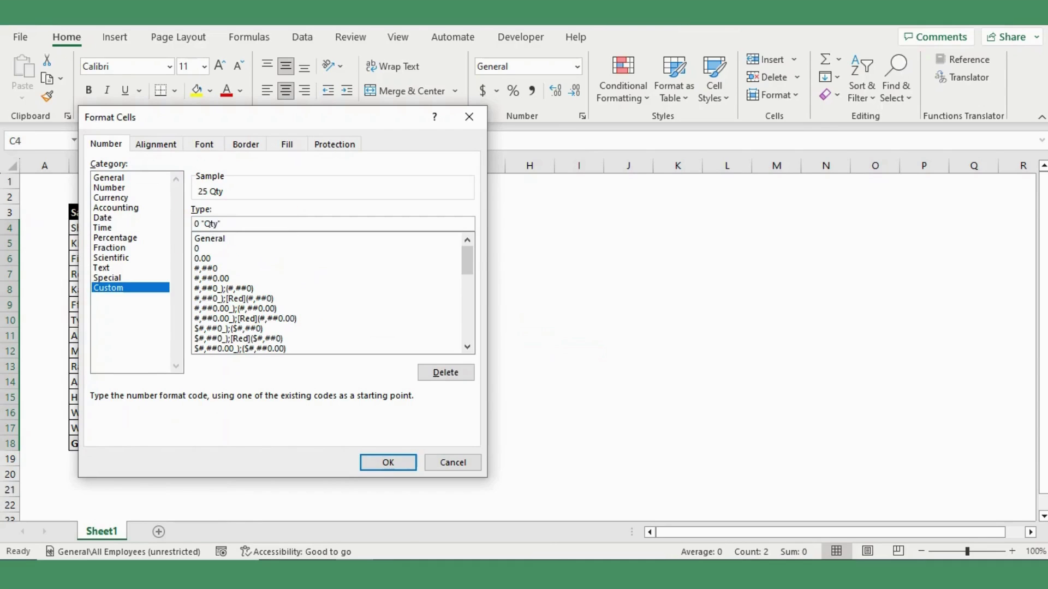
left_click(388, 462)
left_click_drag(251, 274, 251, 322)
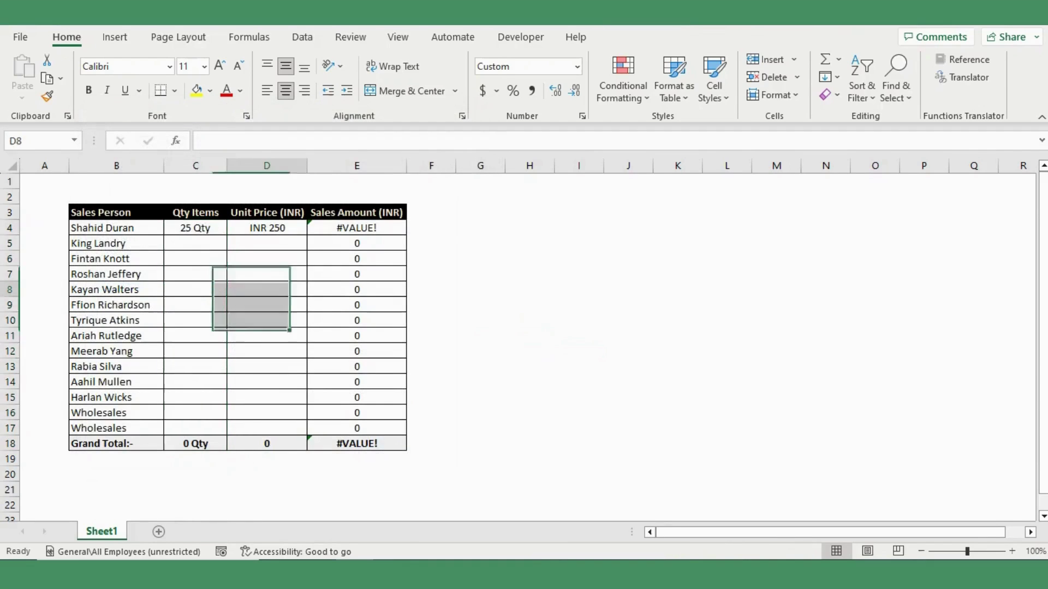
left_click_drag(195, 227, 195, 443)
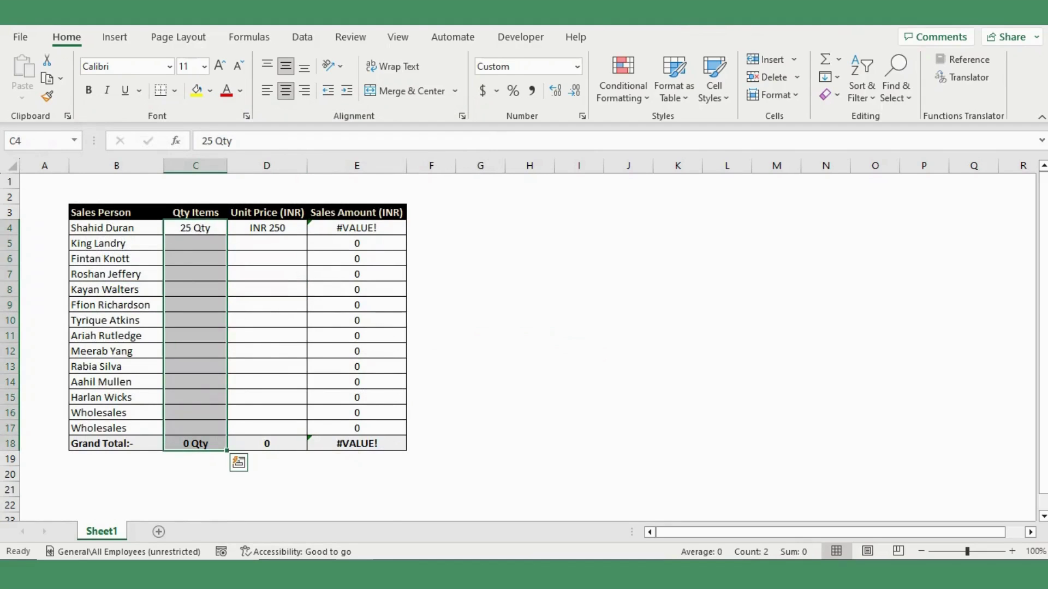
- Give D4:E18 the custom "INR" 0 number format
key("Escape")
left_click_drag(267, 227, 357, 443)
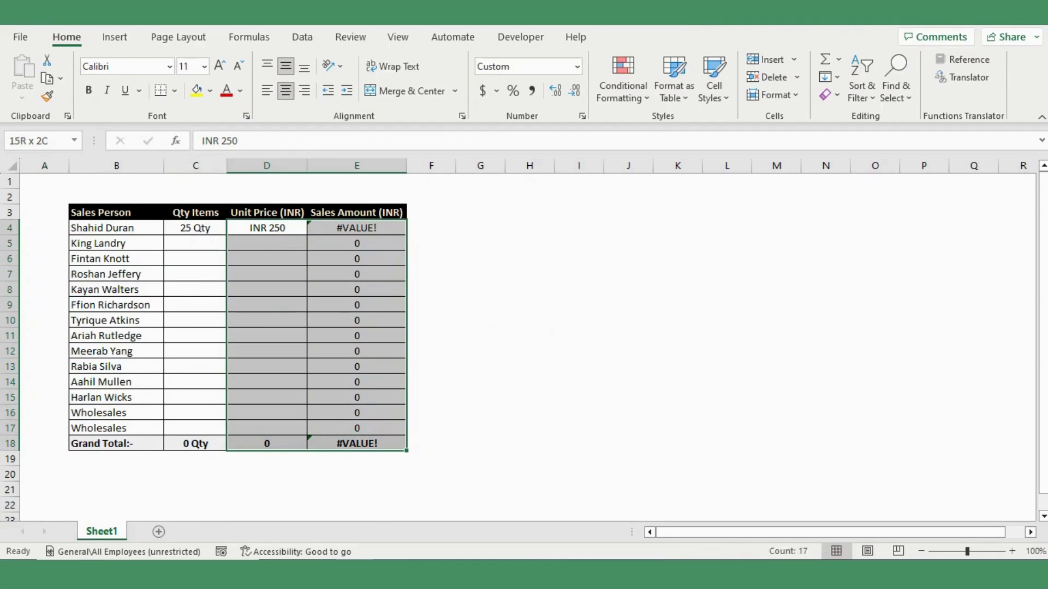
key("ctrl+1")
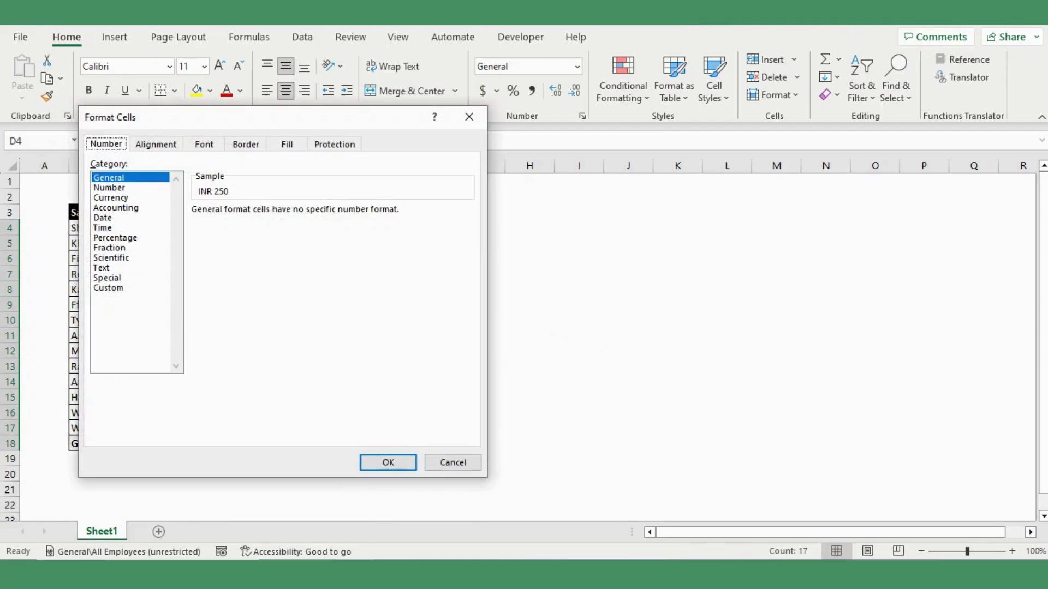
key("Tab")
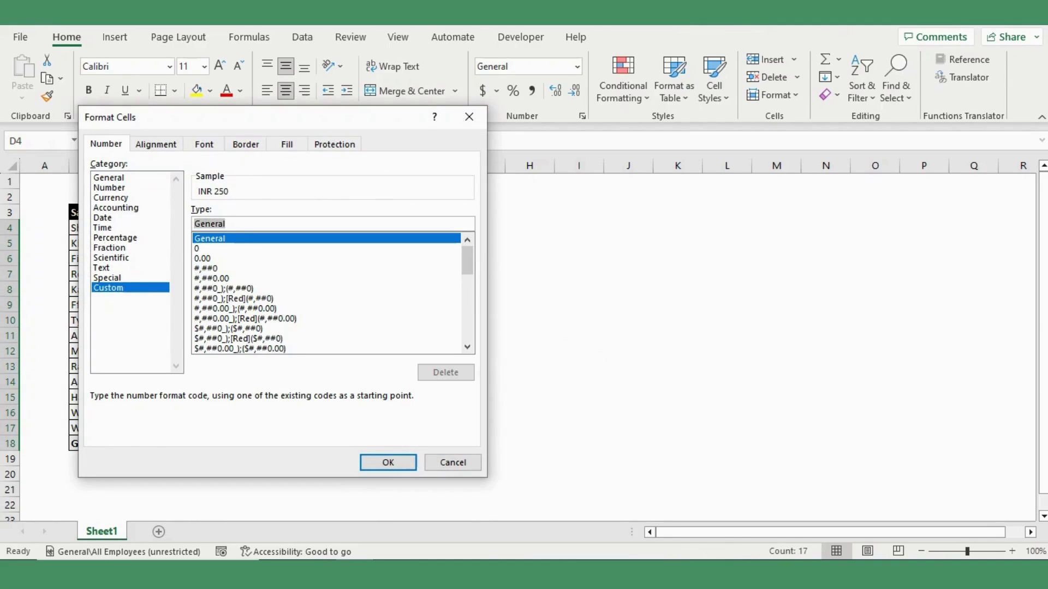
type("\"IN")
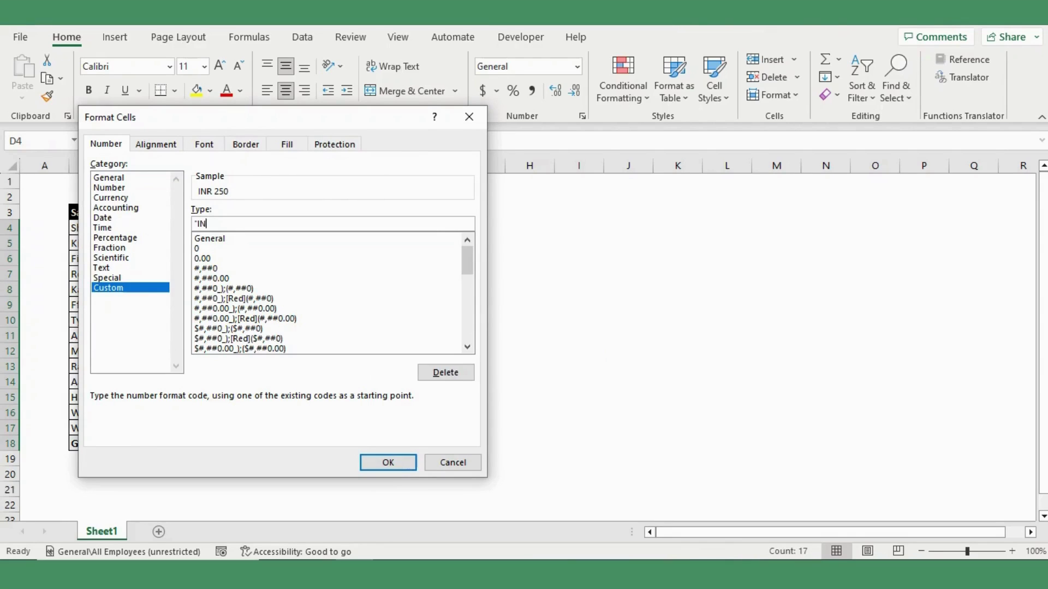
type("R")
type("\" 0")
left_click(388, 463)
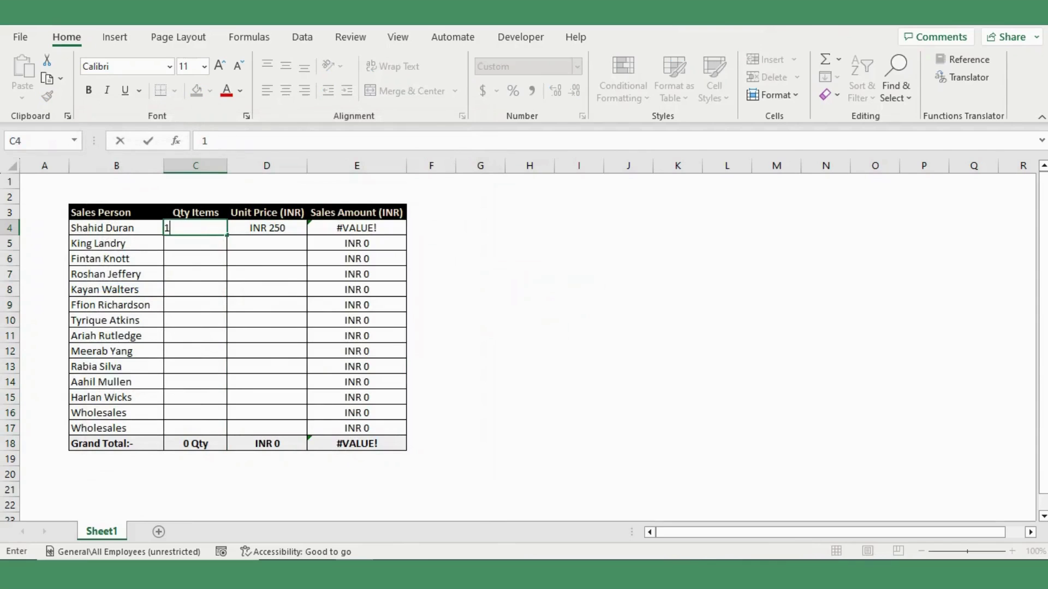
- Enter numeric values: 15 and 200 in C4:D4, then 36 and 400 in the next row
type("15")
key("Tab")
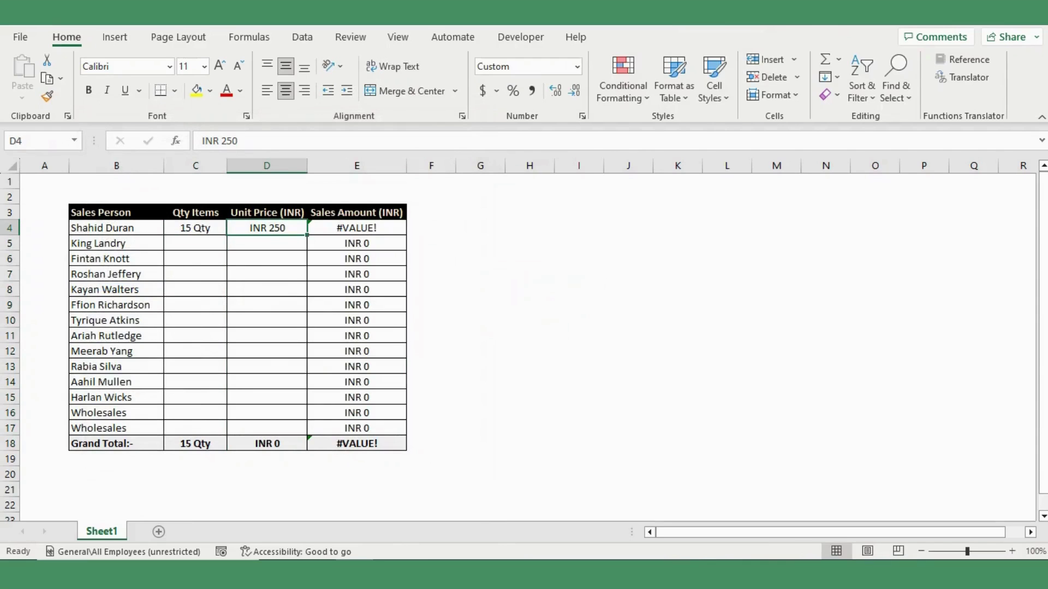
type("200")
key("Return")
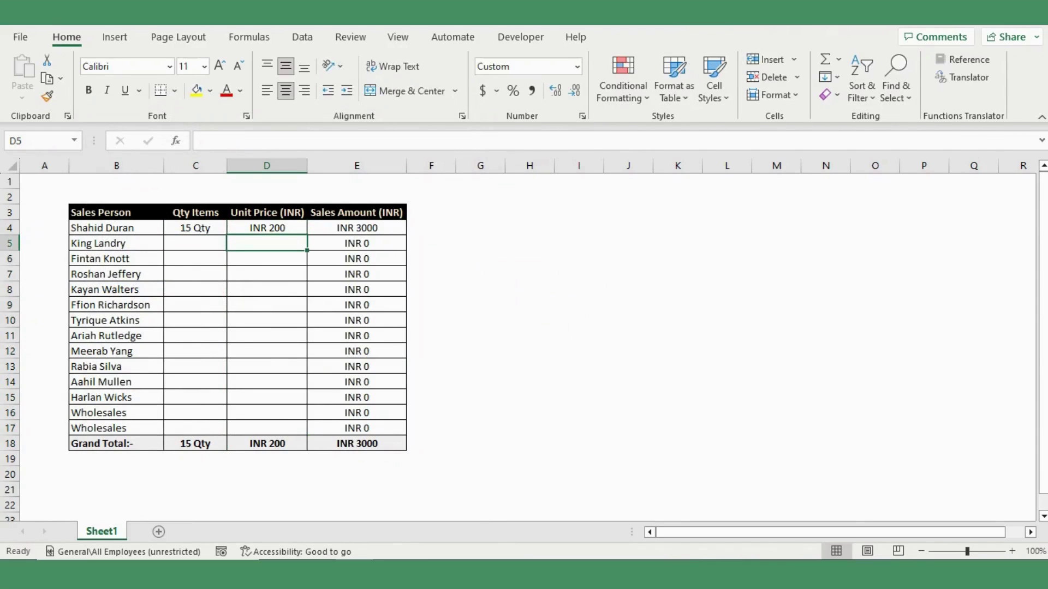
left_click_drag(195, 228, 267, 428)
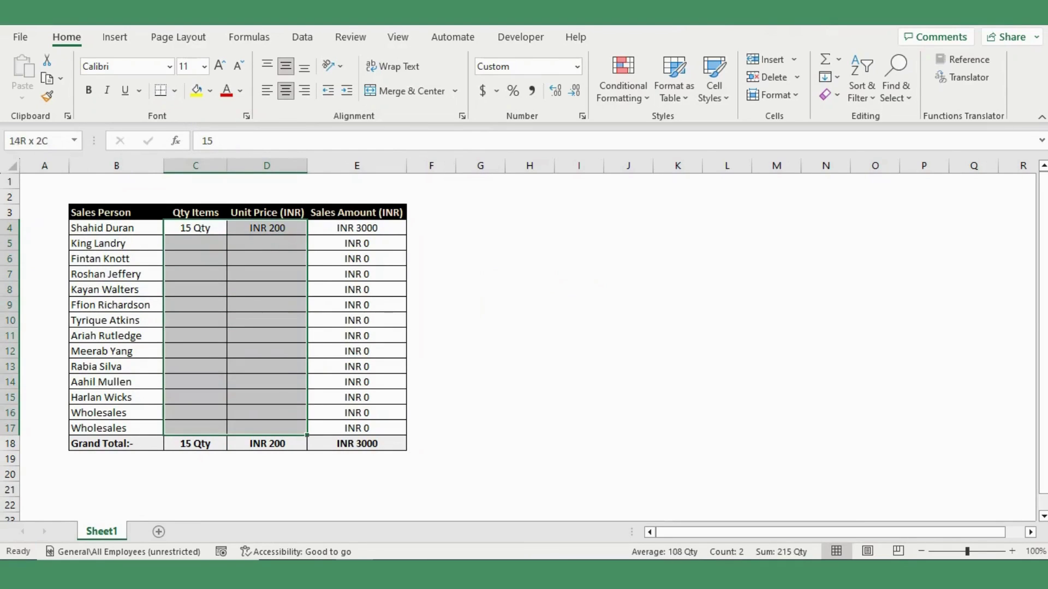
left_click(195, 242)
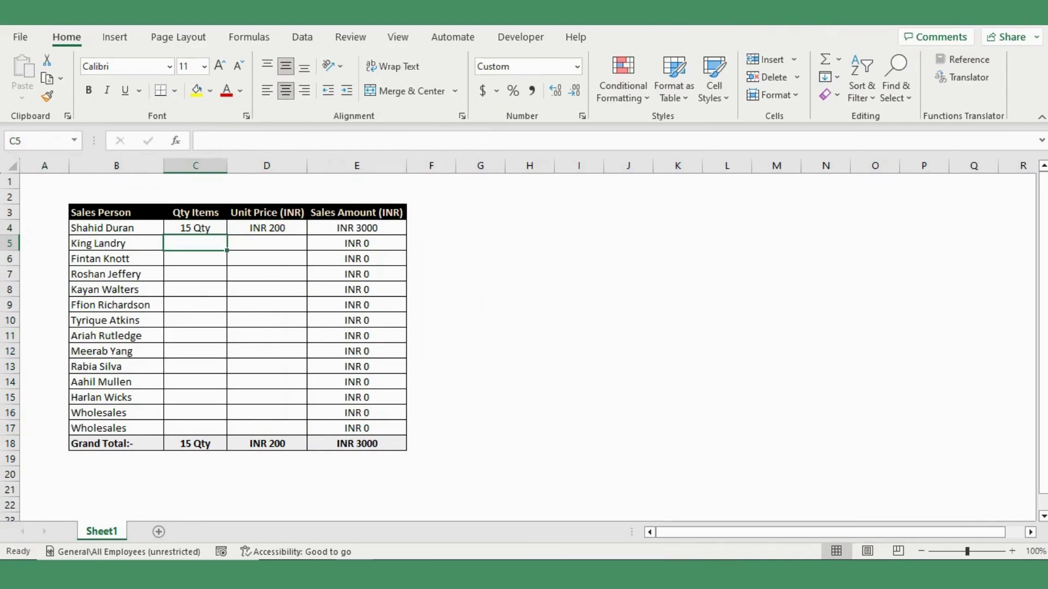
type("36")
key("Tab")
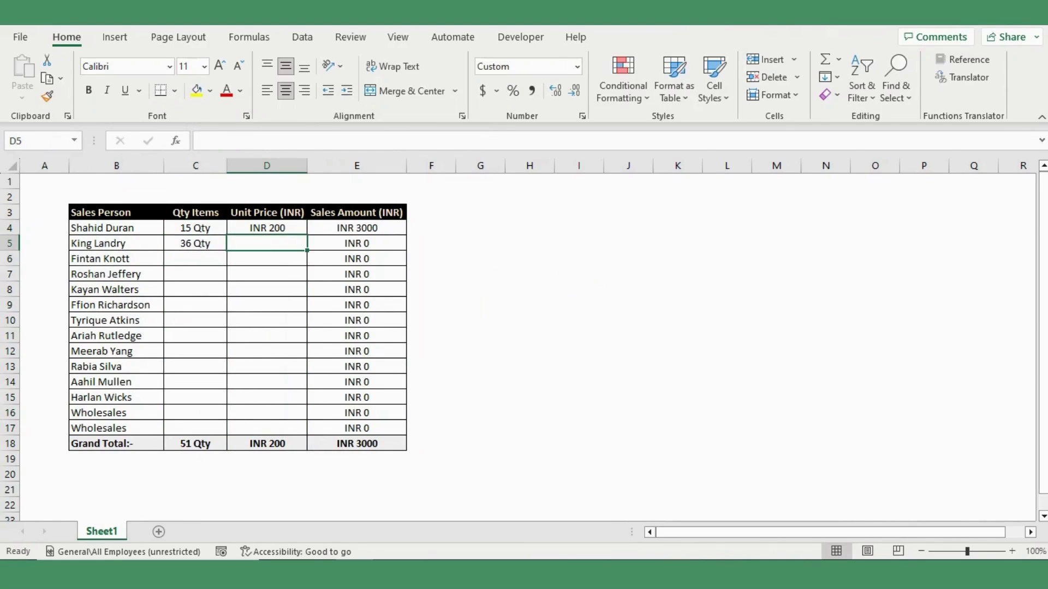
type("400")
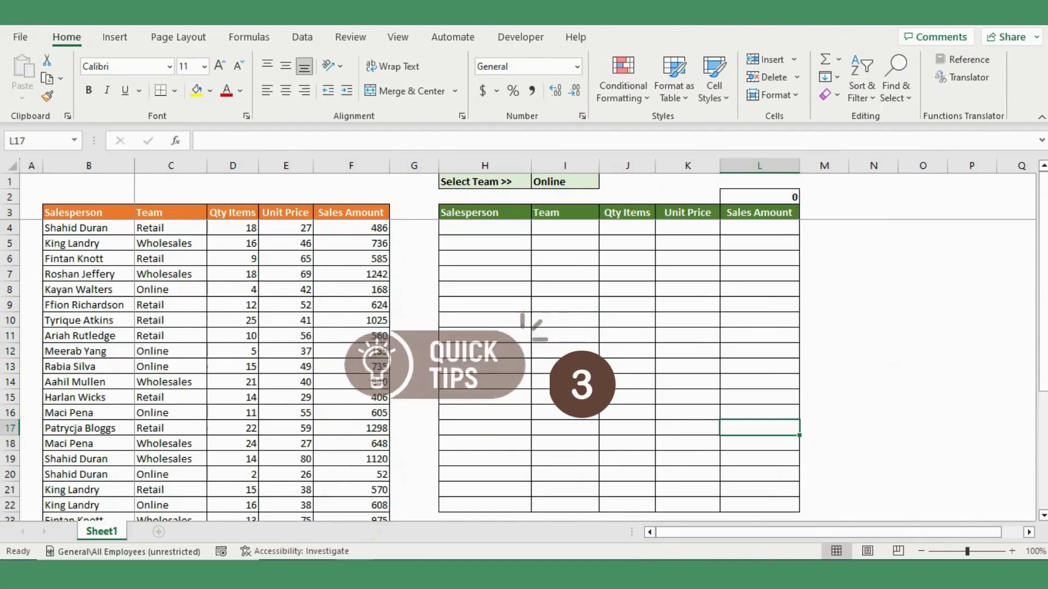
- Review the sales table B3:F18 and the entries in its Team column
mouse_move(82, 213)
left_mouse_down()
mouse_move(389, 451)
mouse_move(388, 480)
left_mouse_up()
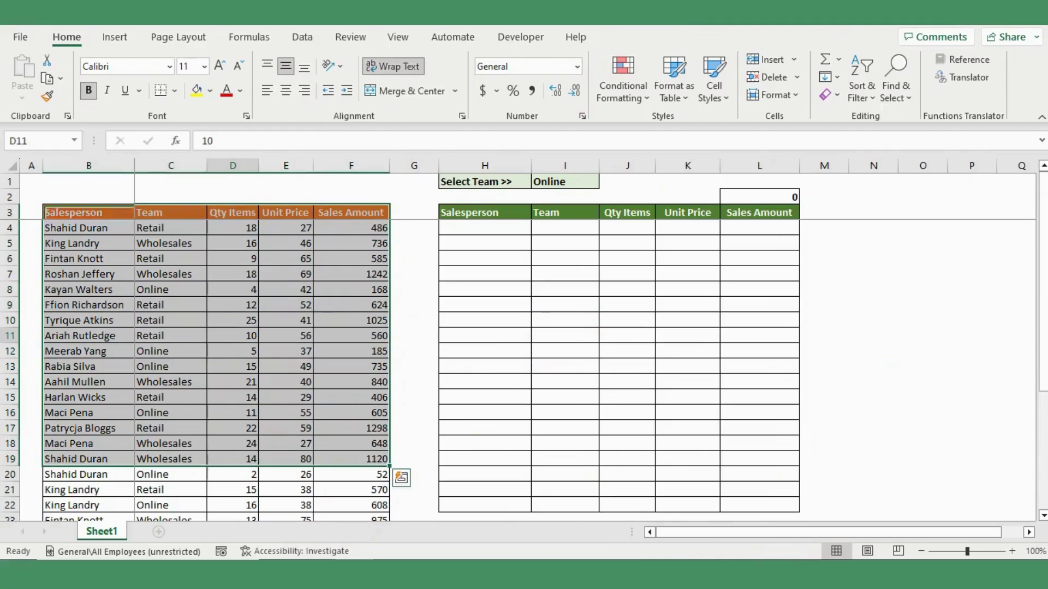
left_click(170, 336)
left_click(171, 165)
left_click(170, 335)
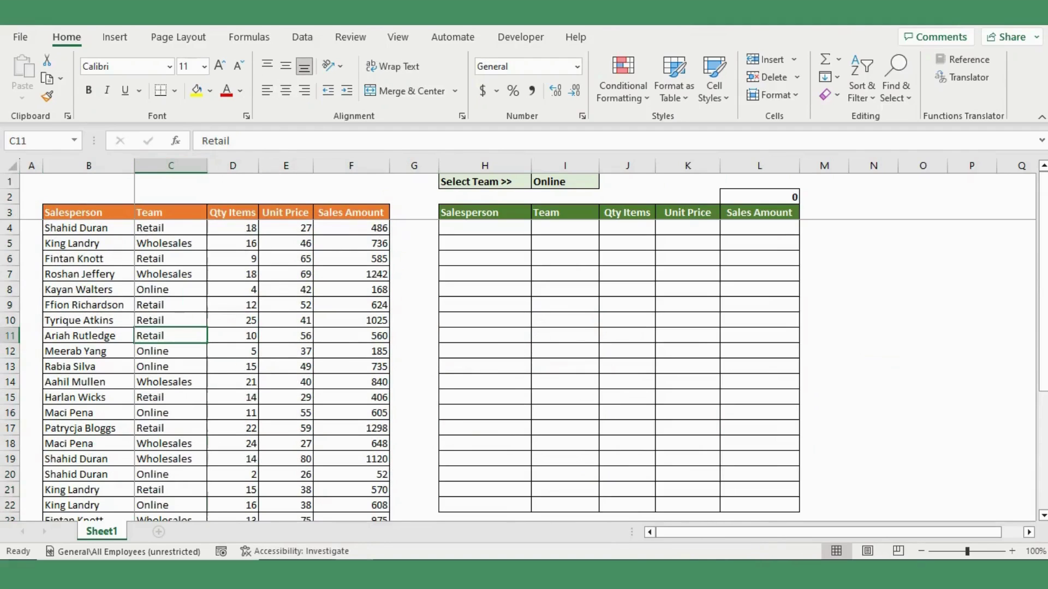
- Set the Select Team cell I1 to Retail, then to Wholesales, and check the blank results area
left_click(565, 181)
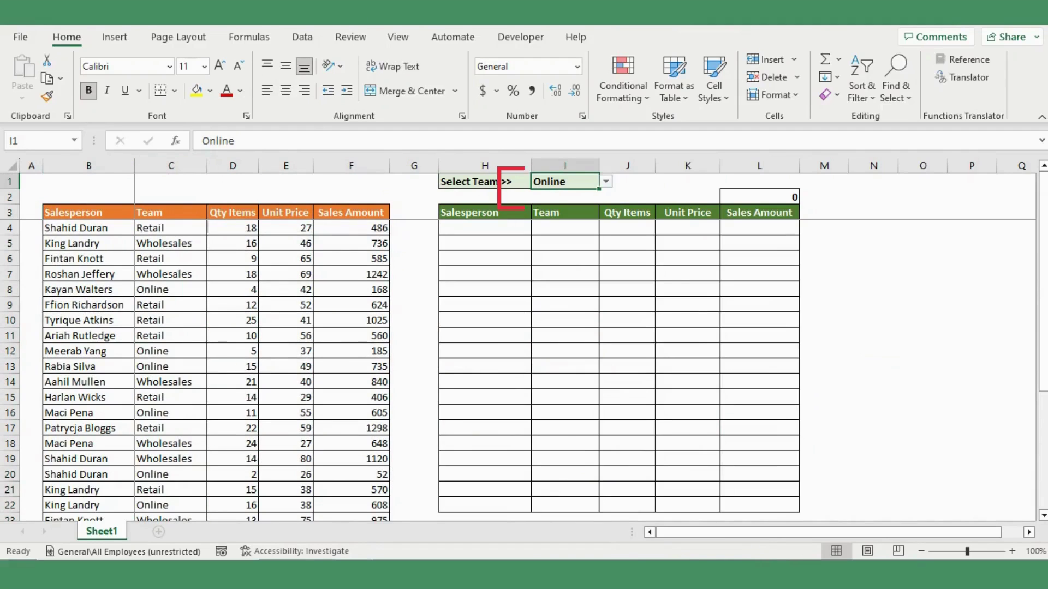
key("alt+Down")
key("Up")
key("Up")
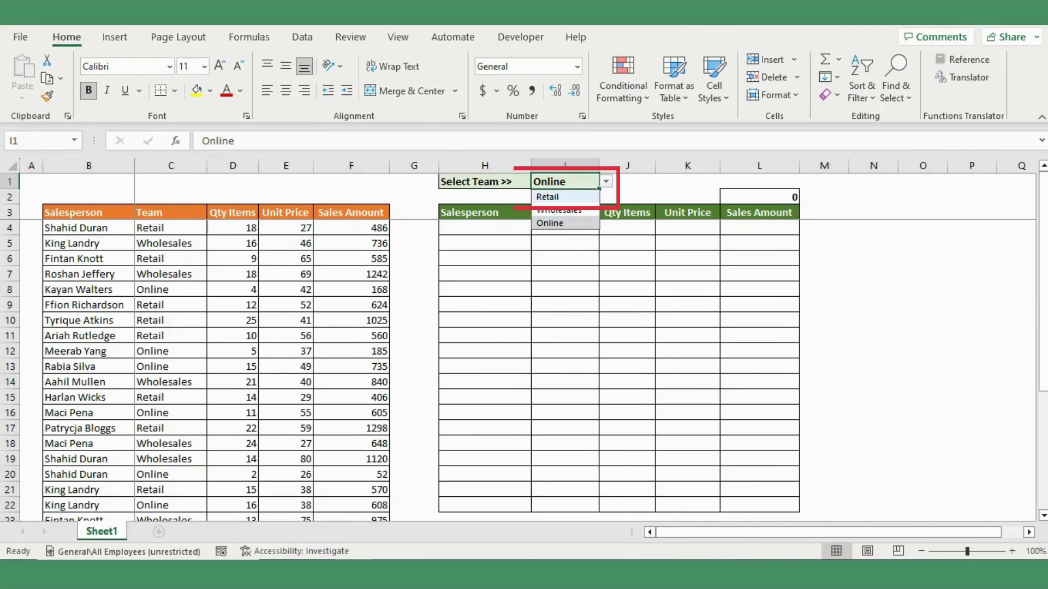
key("Return")
key("alt+Down")
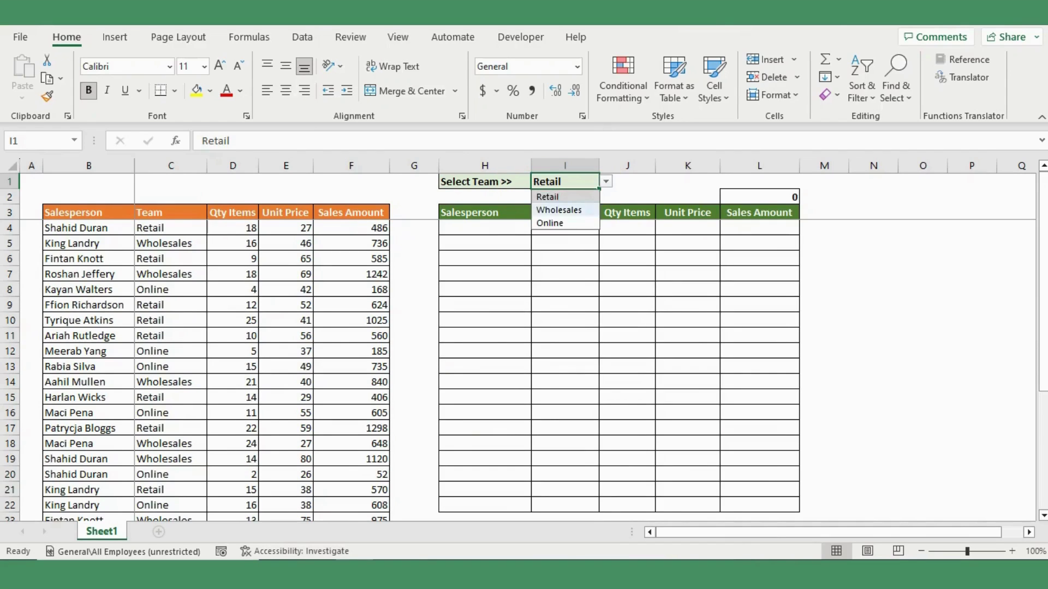
key("Down")
key("Return")
left_click(564, 258)
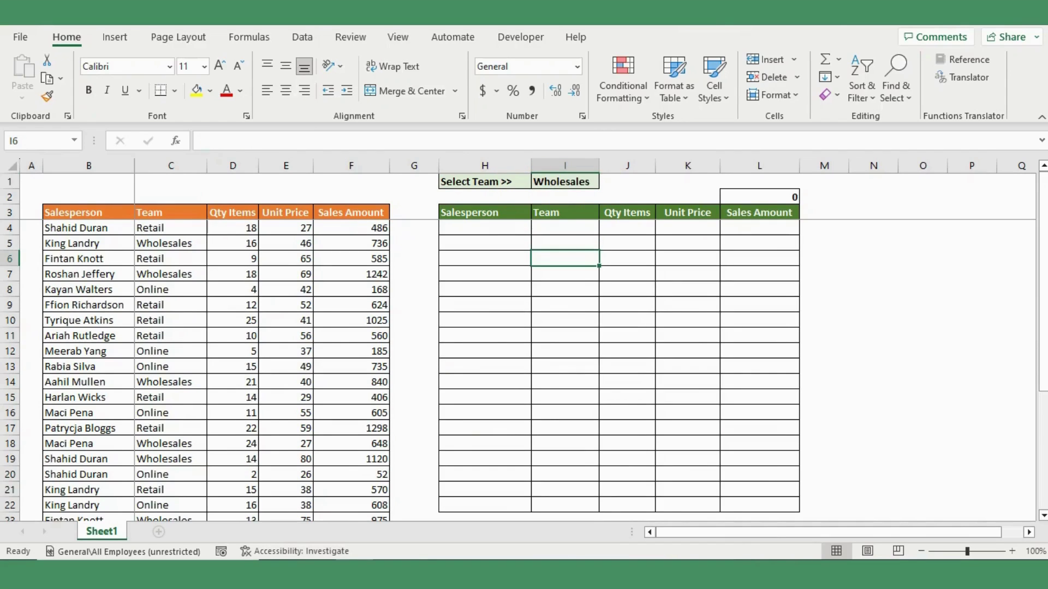
left_click_drag(485, 228, 759, 459)
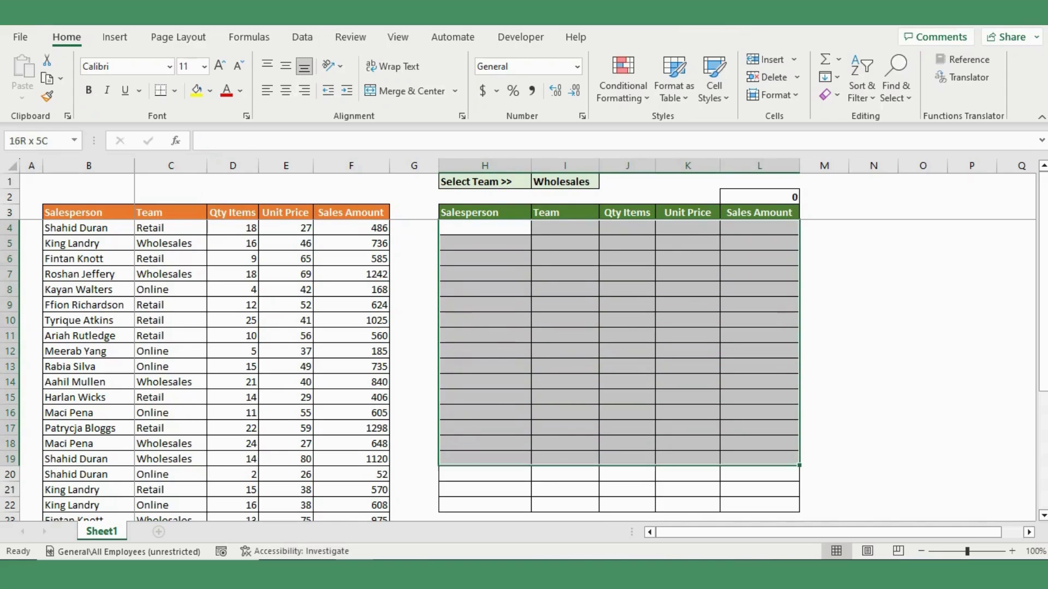
left_click(565, 320)
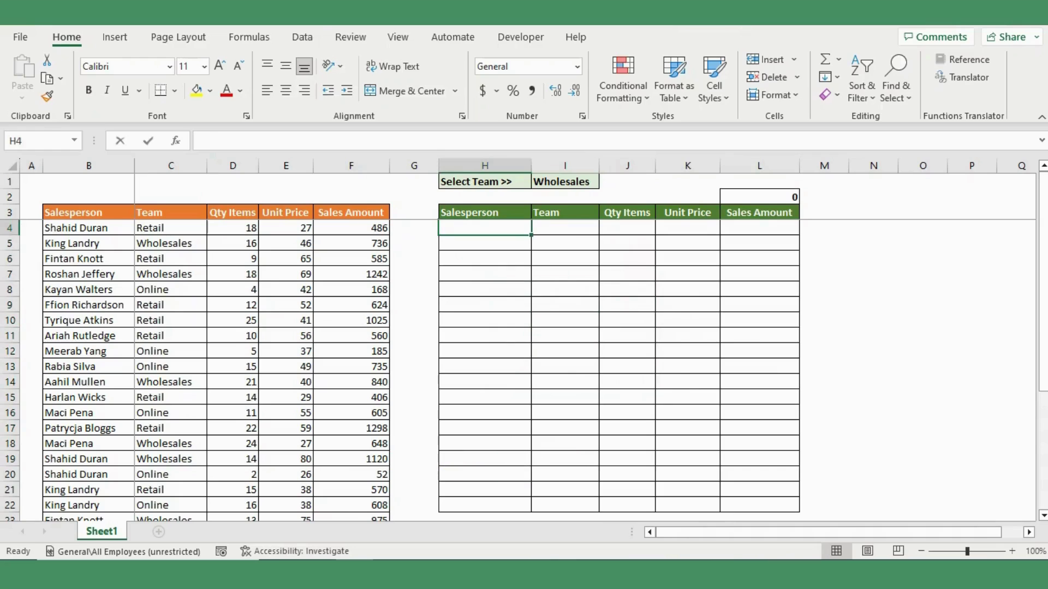
- Start a FILTER formula in H4 using the absolute data range $B$4:$F$33
left_click(485, 228)
type("=fil")
key("Tab")
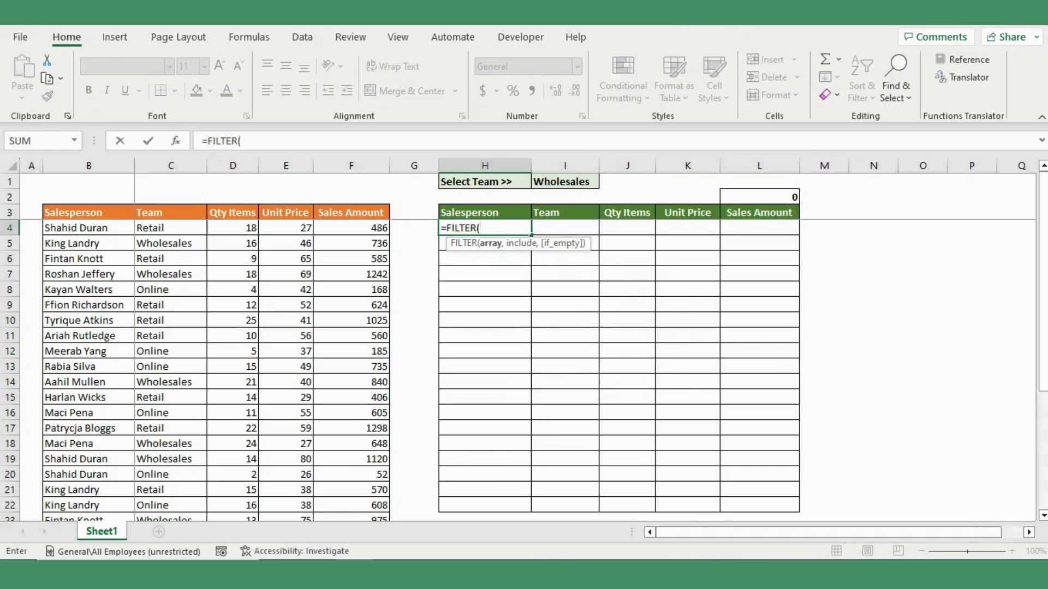
left_click(77, 243)
left_click(76, 227)
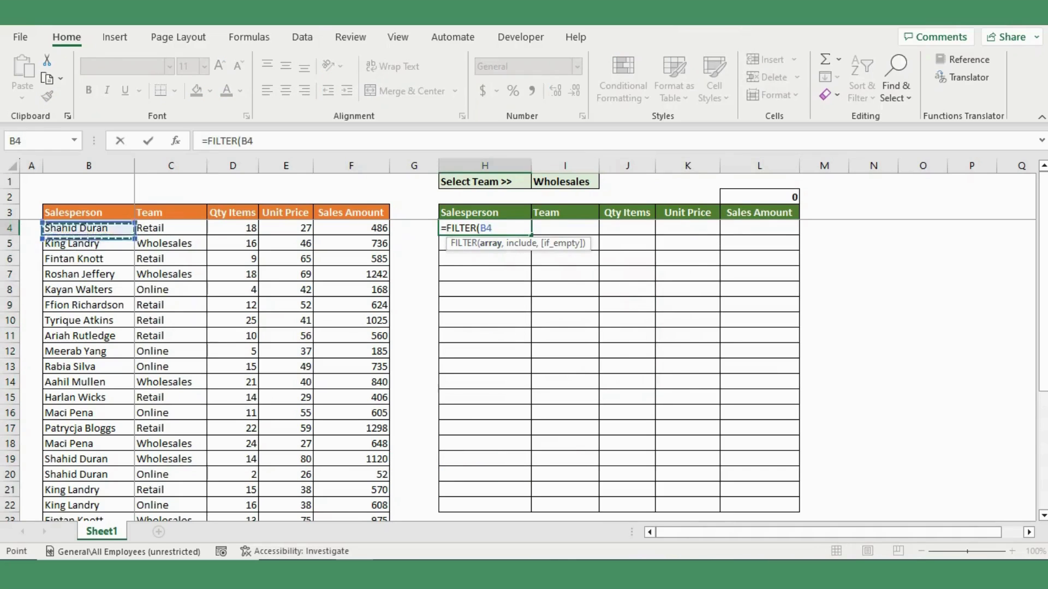
key("ctrl+shift+Right")
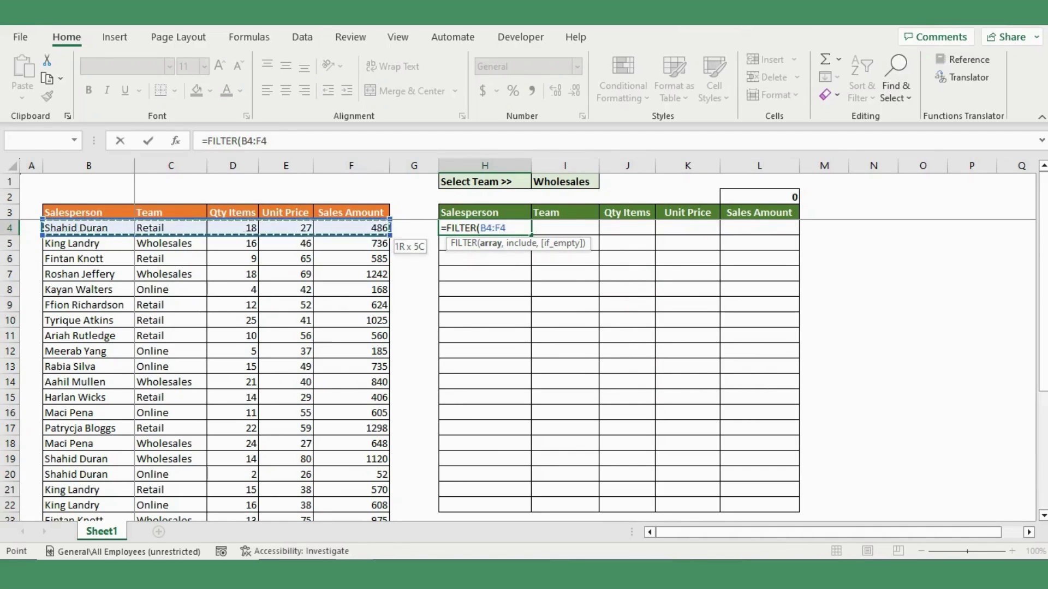
key("ctrl+shift+Down")
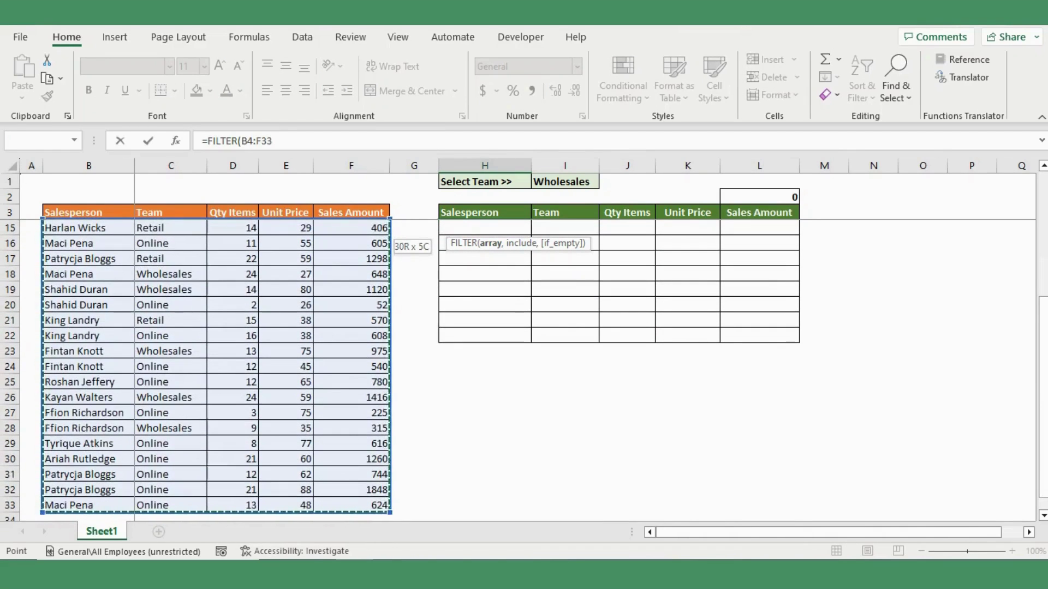
key("F4")
type("$F$33,")
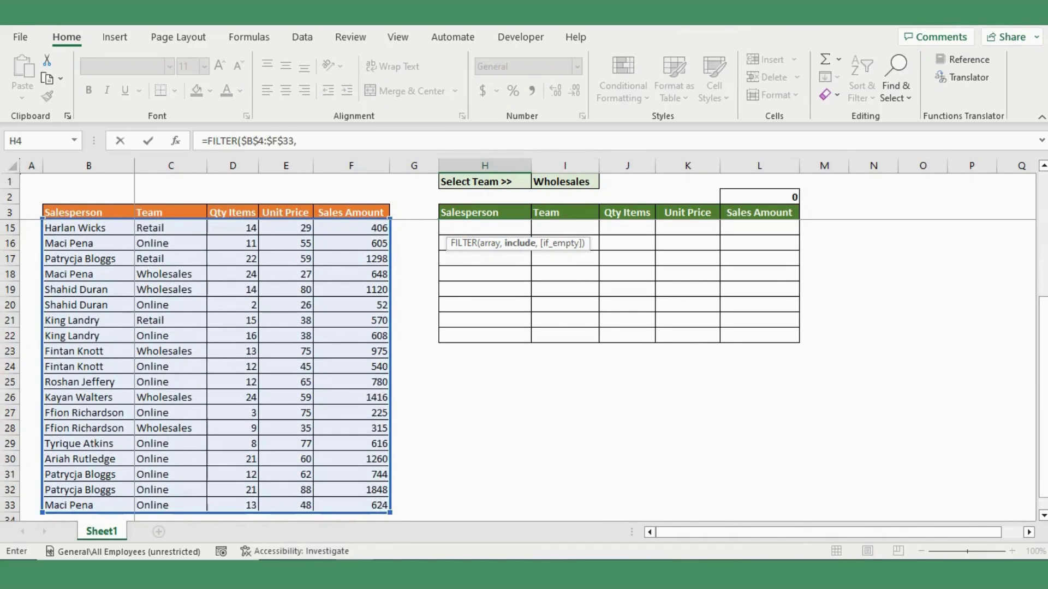
- Complete the filter condition $C$4:$C$33=I1 and enter the formula
scroll(216, 366, "up", 4)
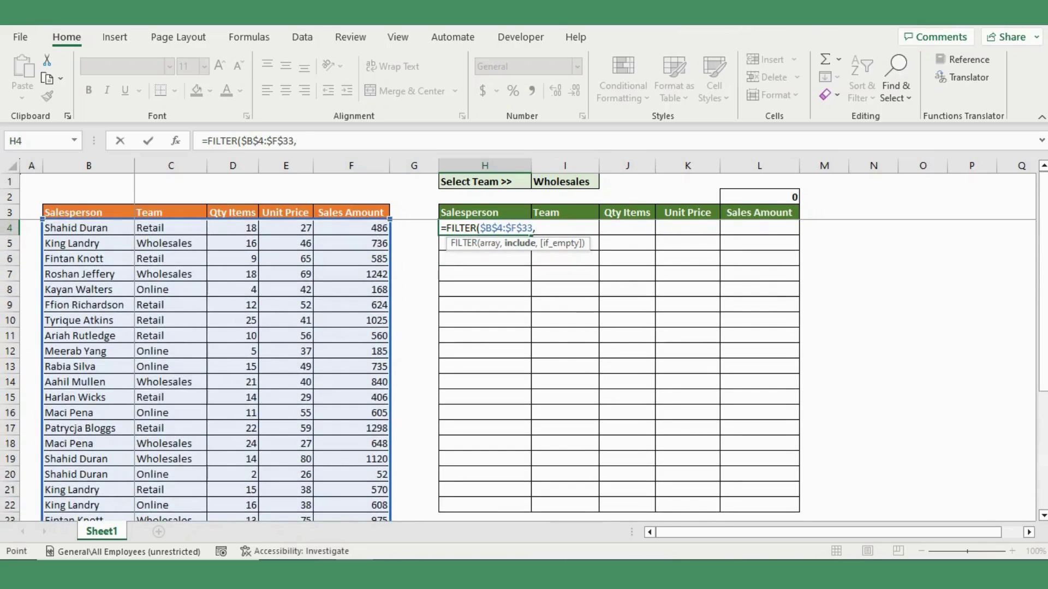
left_click(170, 227)
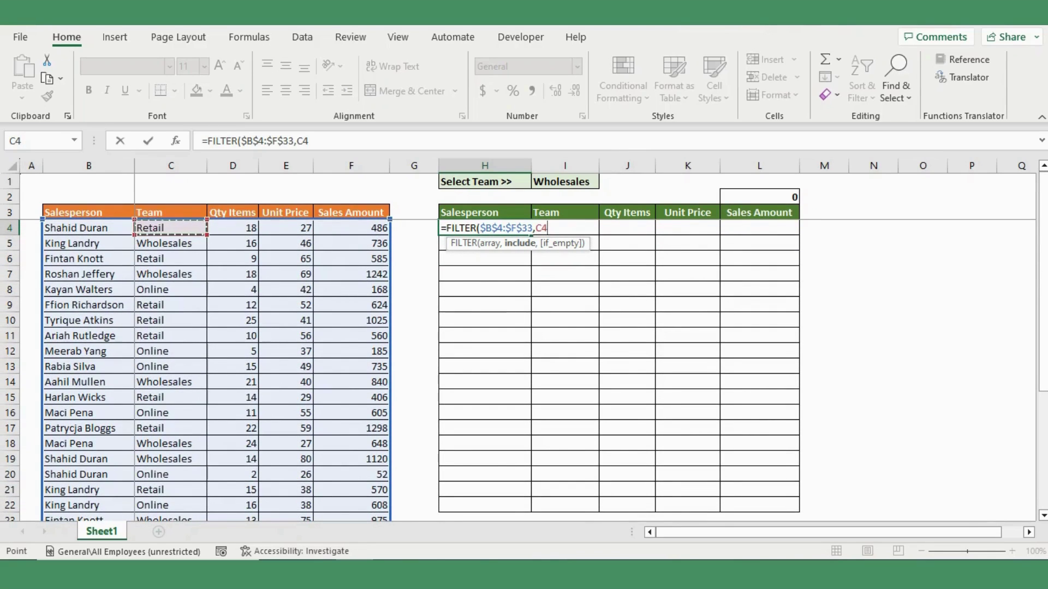
key("ctrl+shift+Down")
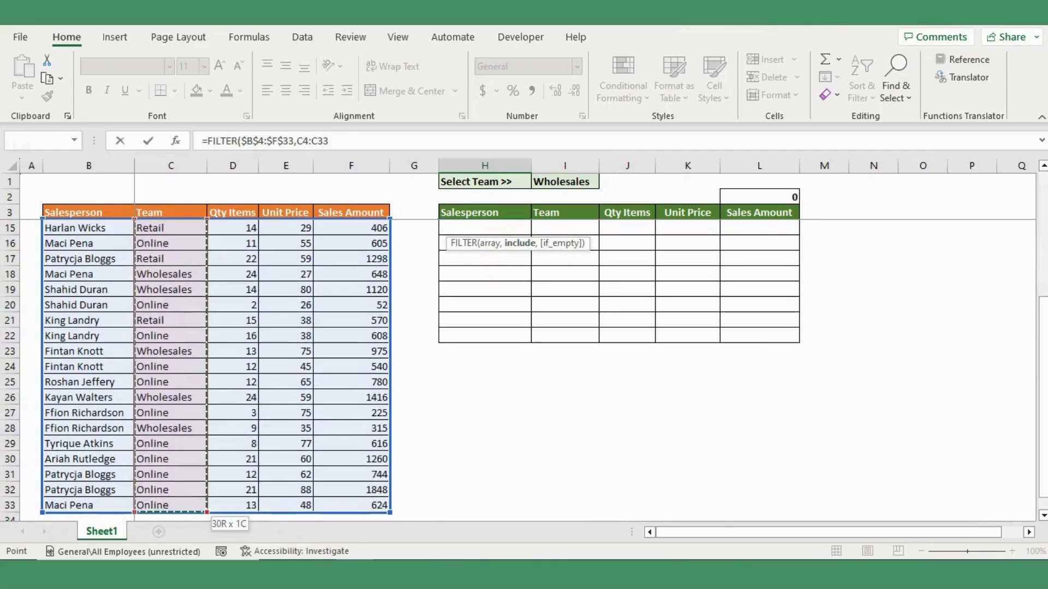
key("F4")
type("$C$33=")
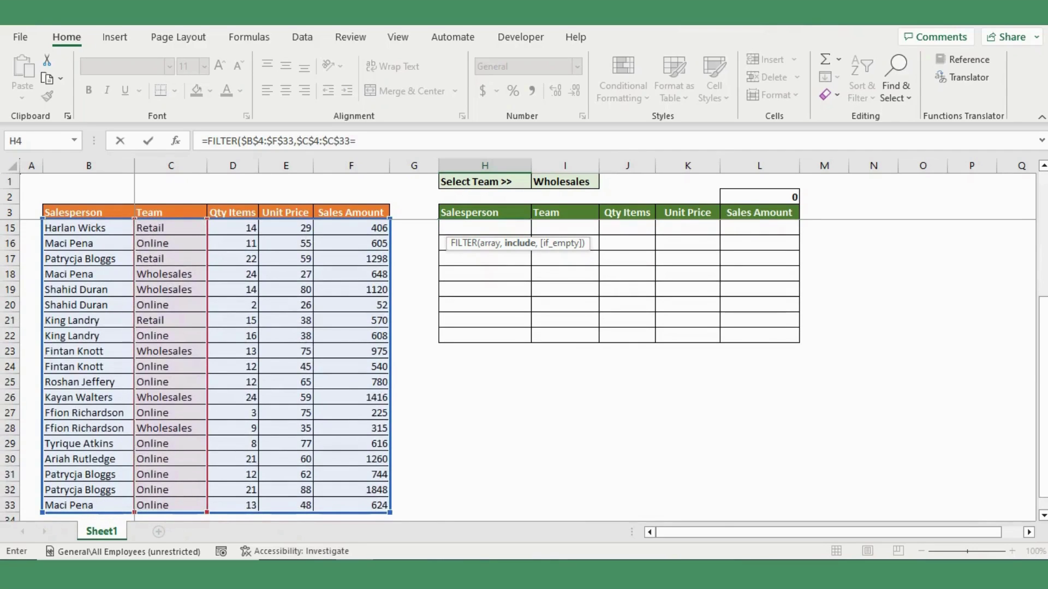
left_click(565, 181)
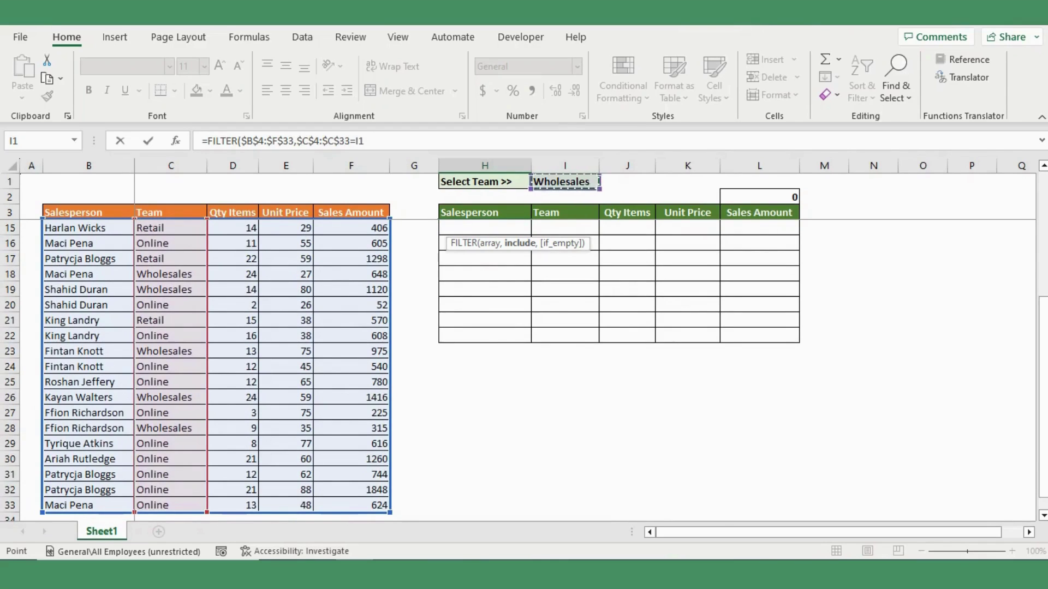
scroll(524, 355, "up", 4)
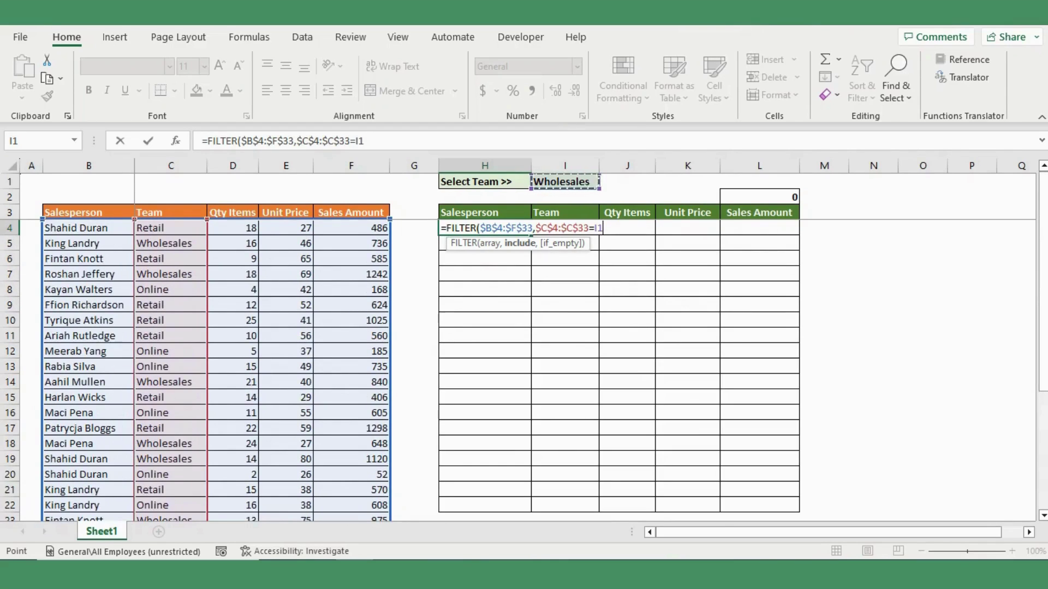
type(")")
key("ctrl+Return")
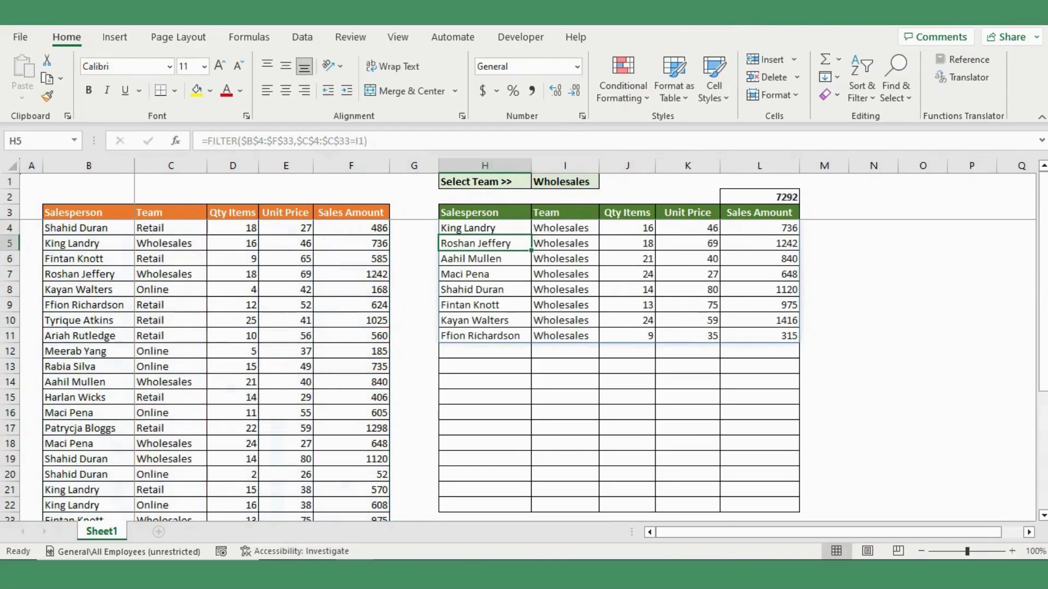
- Switch I1 to Online, then to Retail, to see the filtered rows update
left_click(484, 181)
left_click(565, 181)
left_click(605, 181)
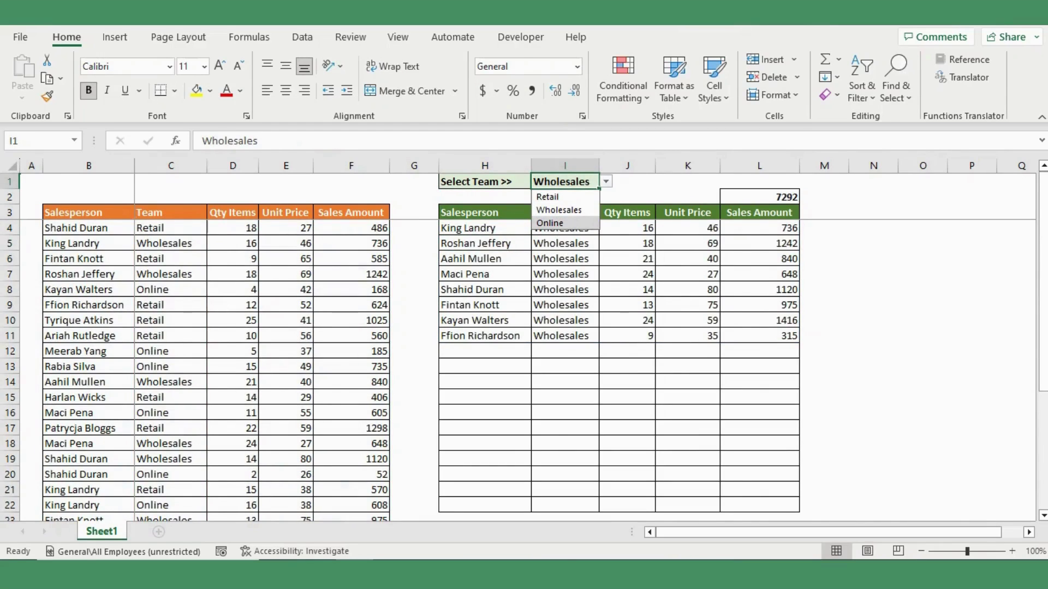
key("Return")
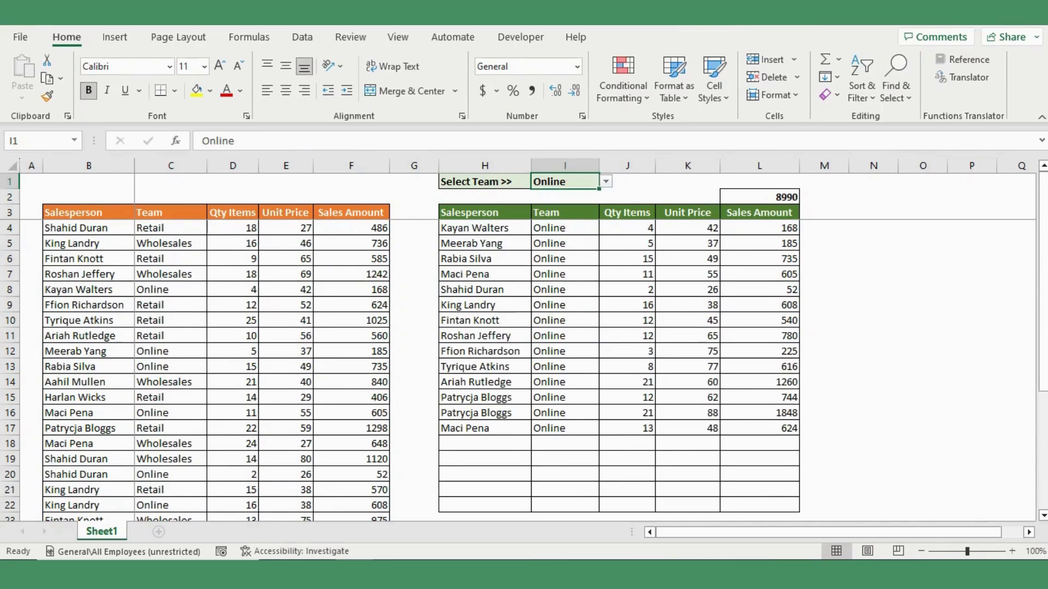
key("alt+Down")
key("Up")
key("Up")
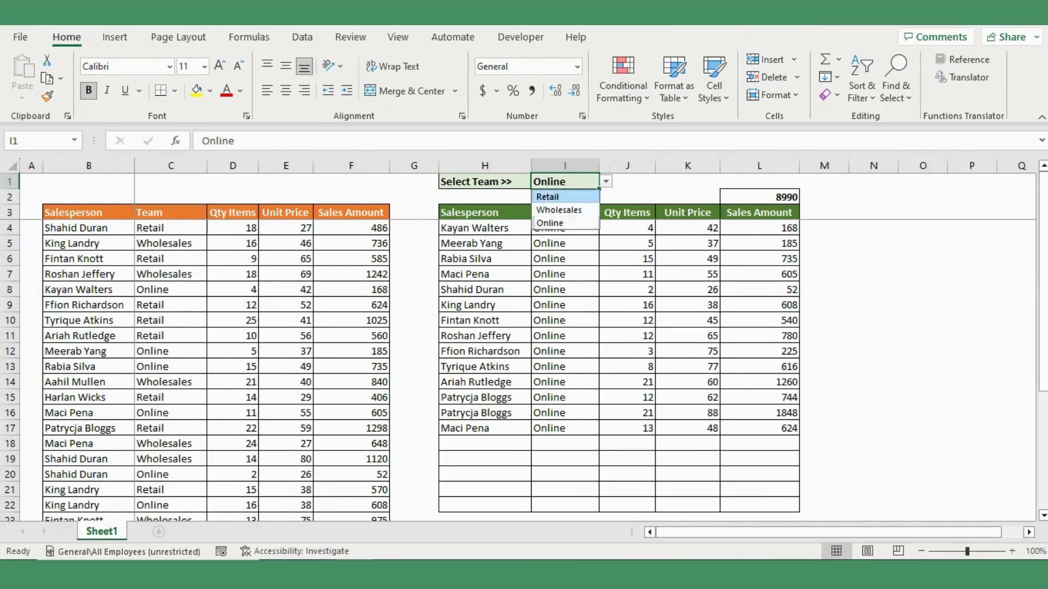
key("Return")
key("Down")
key("Down")
key("Down")
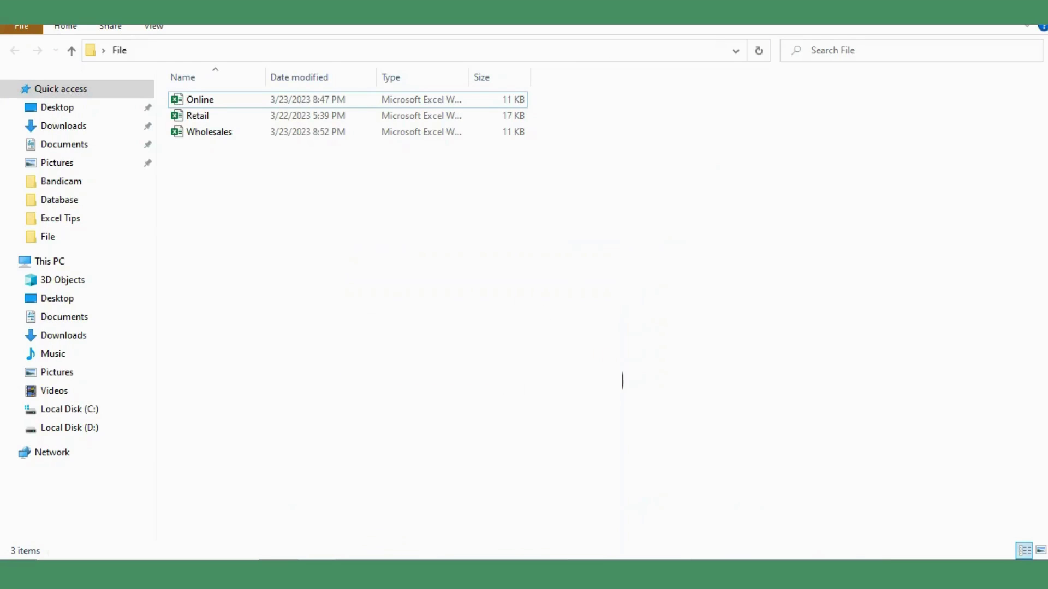
- Select the Wholesales workbook in the File folder, then go to the Data tab of a blank workbook
left_click(209, 132)
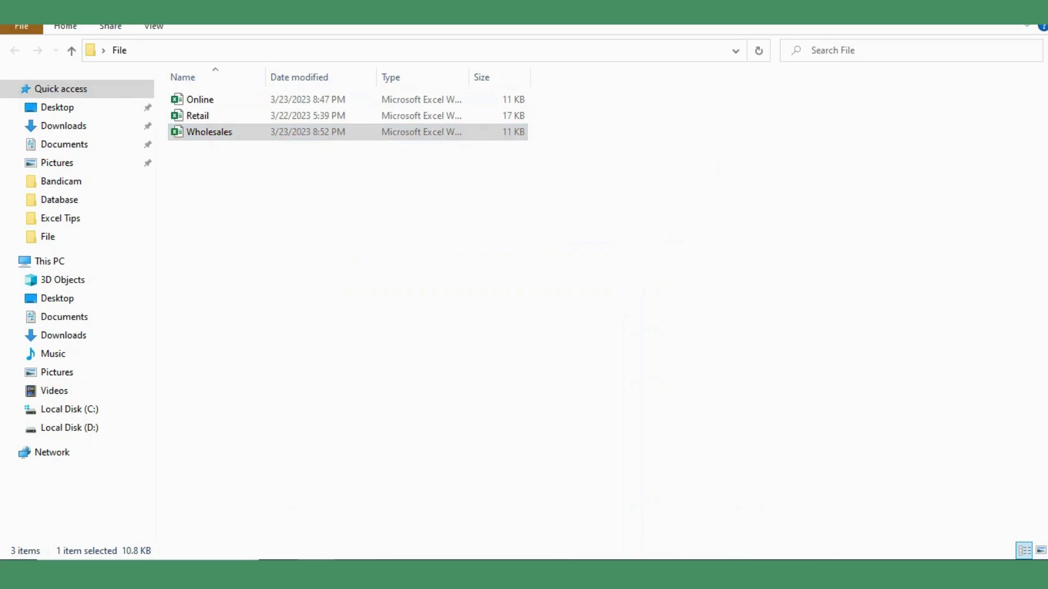
left_click(303, 37)
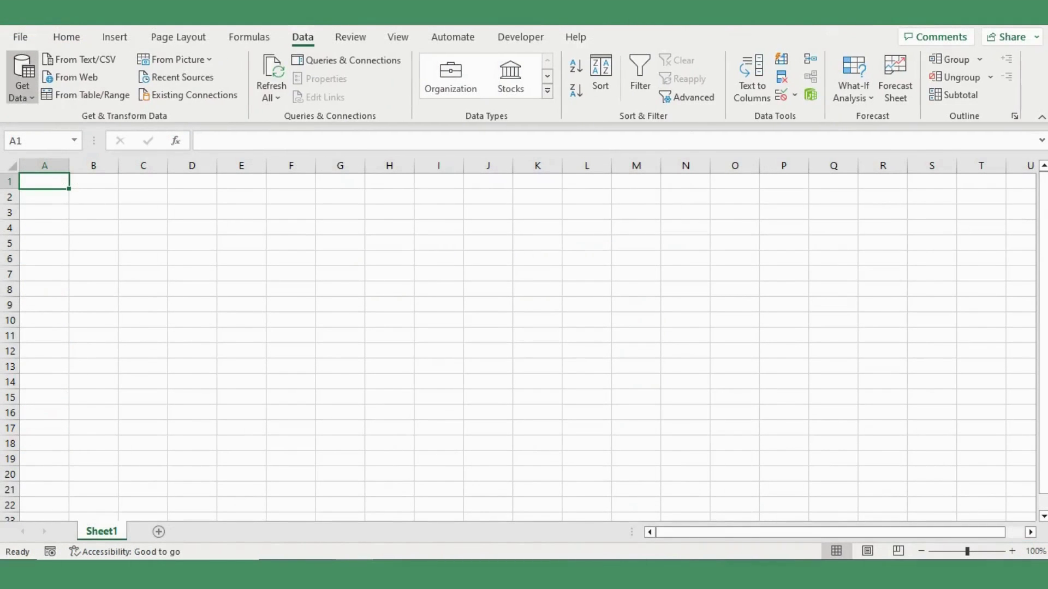
- Get data From Folder, choosing the File folder on the Desktop as the source
left_click(22, 79)
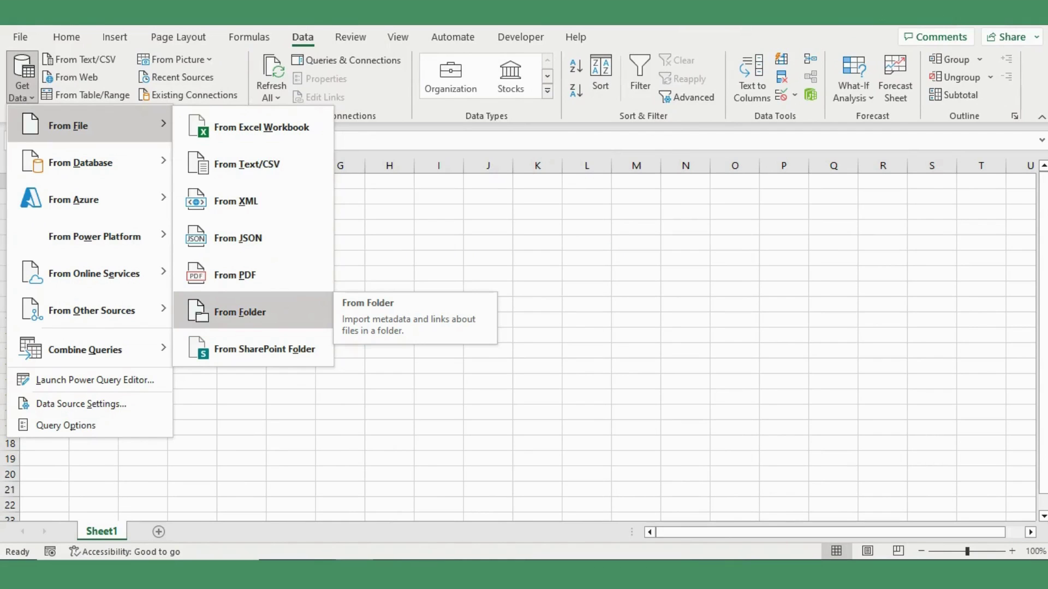
left_click(240, 311)
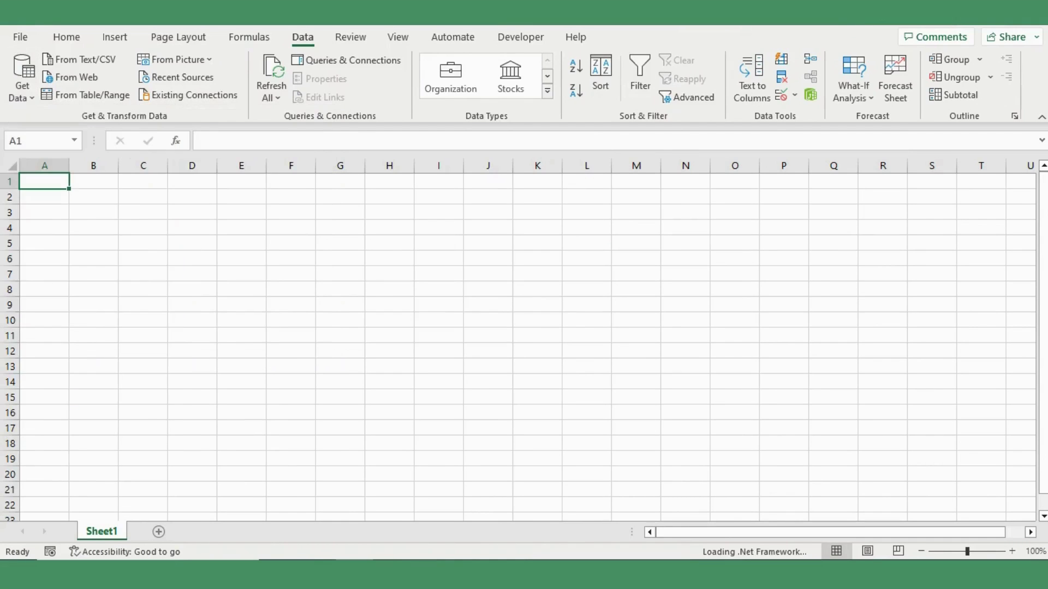
left_click(165, 127)
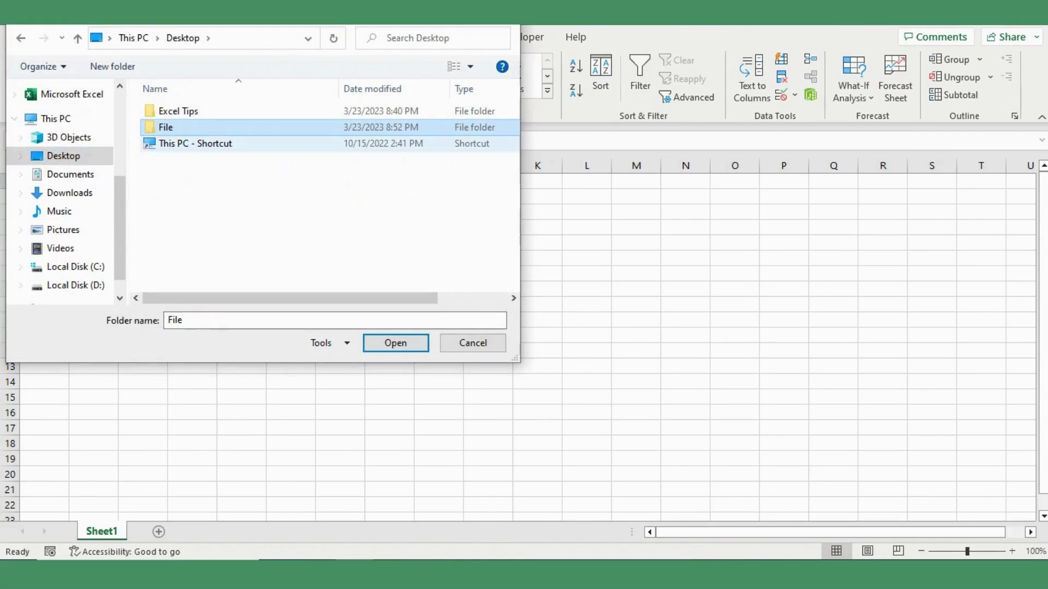
key("Return")
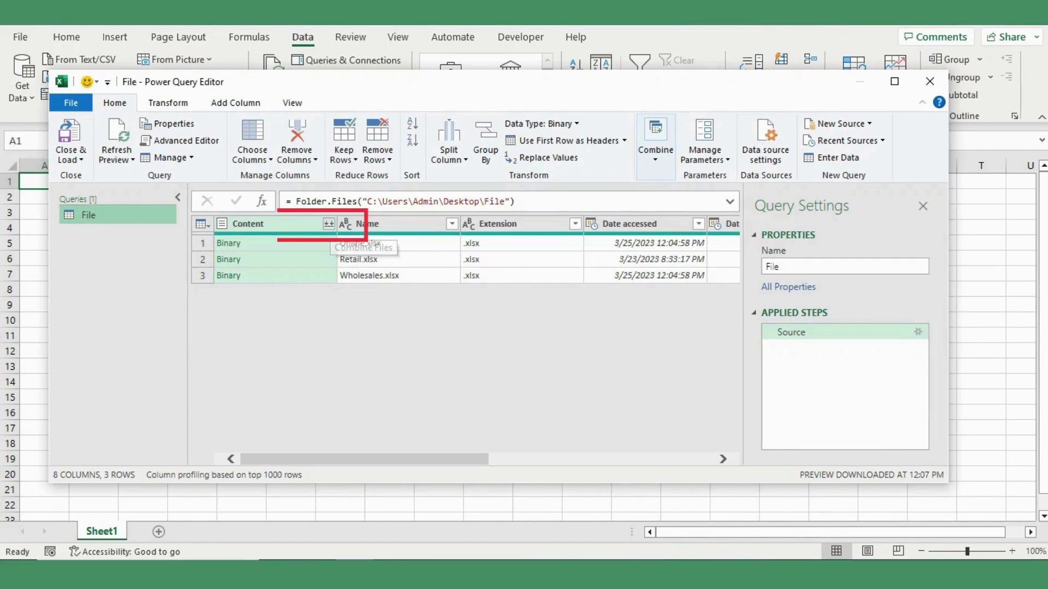
- Combine Files on the Content column, using Table1 from the sample workbook
left_click(328, 224)
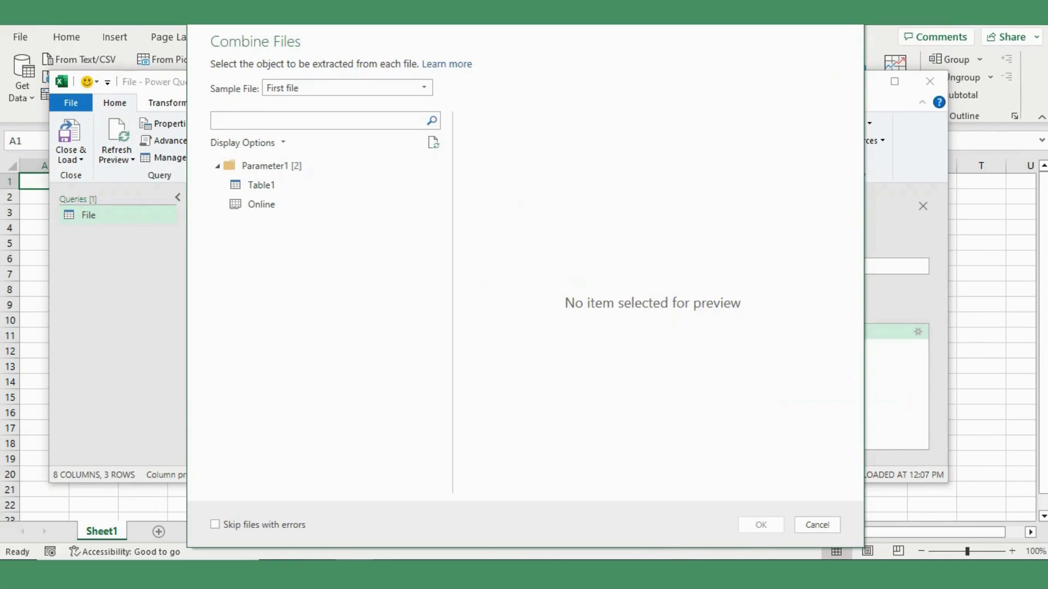
left_click(261, 185)
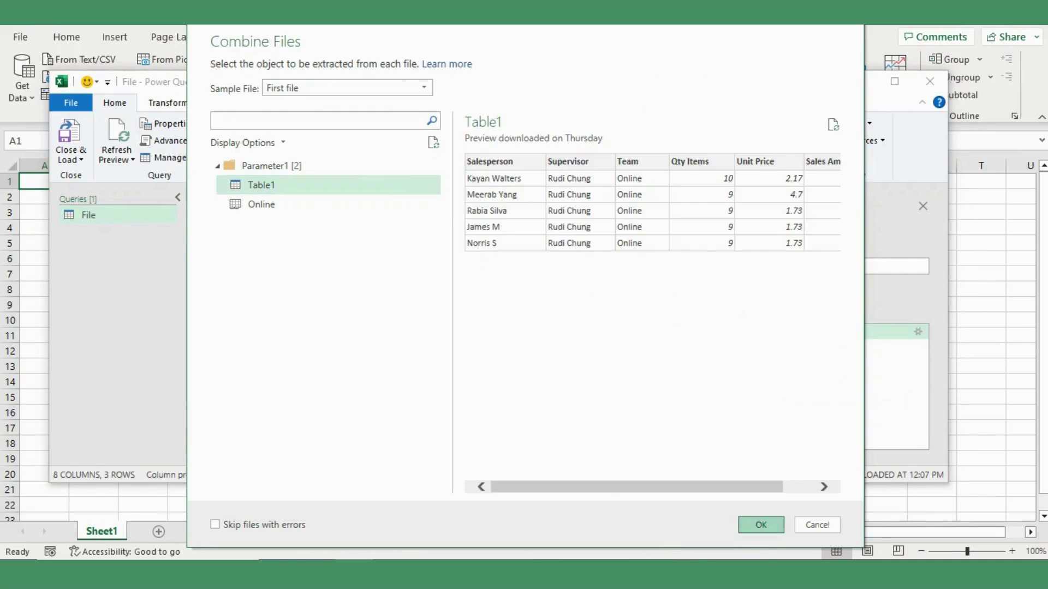
left_click(761, 525)
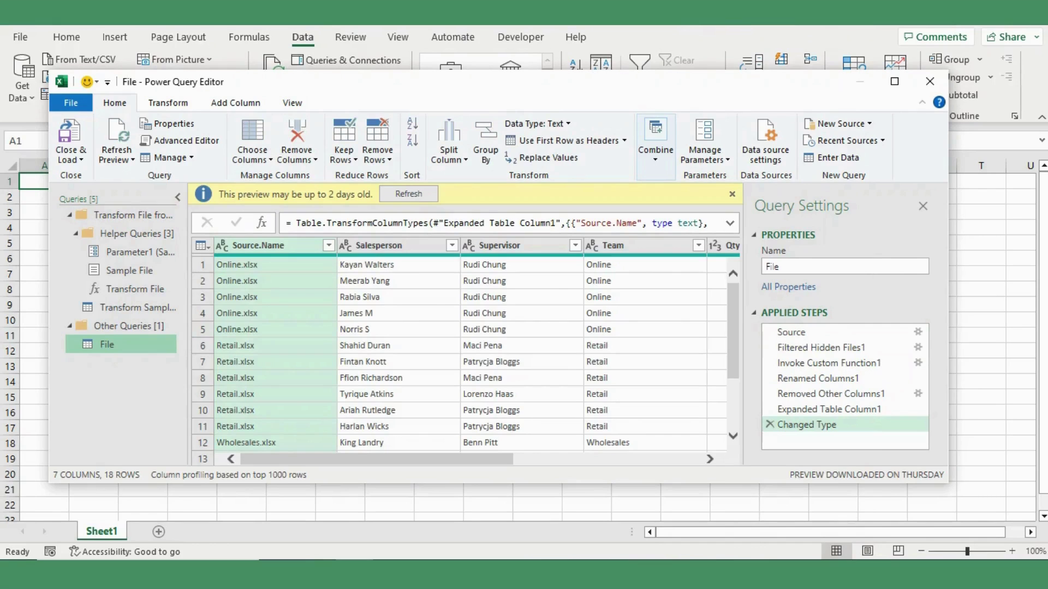
- Scroll through the File query preview to review its seven columns
scroll(464, 355, "down", 2)
scroll(464, 354, "down", 3)
scroll(464, 355, "up", 5)
scroll(464, 355, "right", 2)
scroll(464, 354, "right", 3)
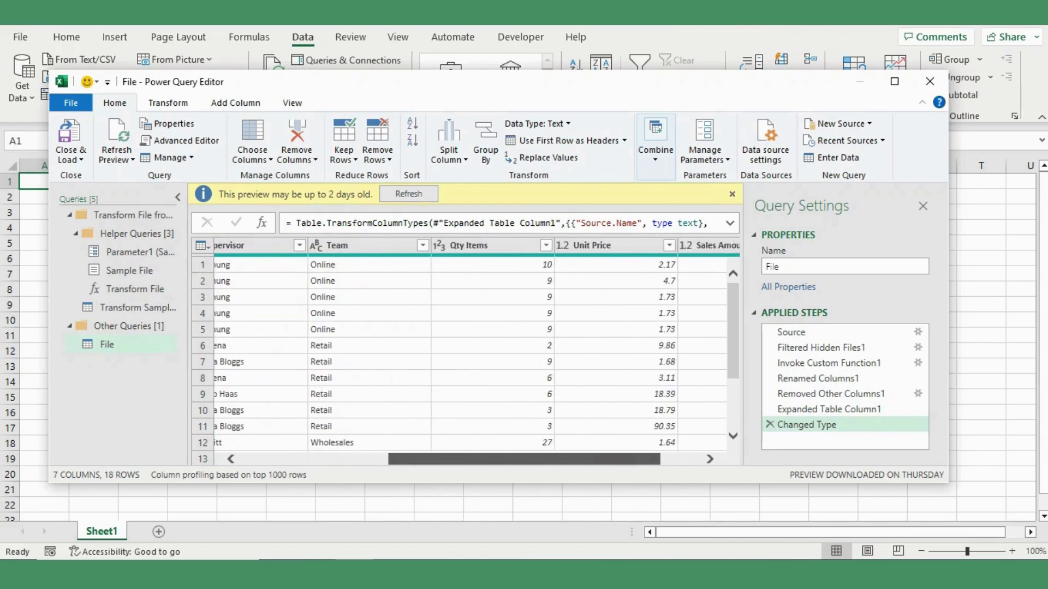
scroll(464, 355, "left", 5)
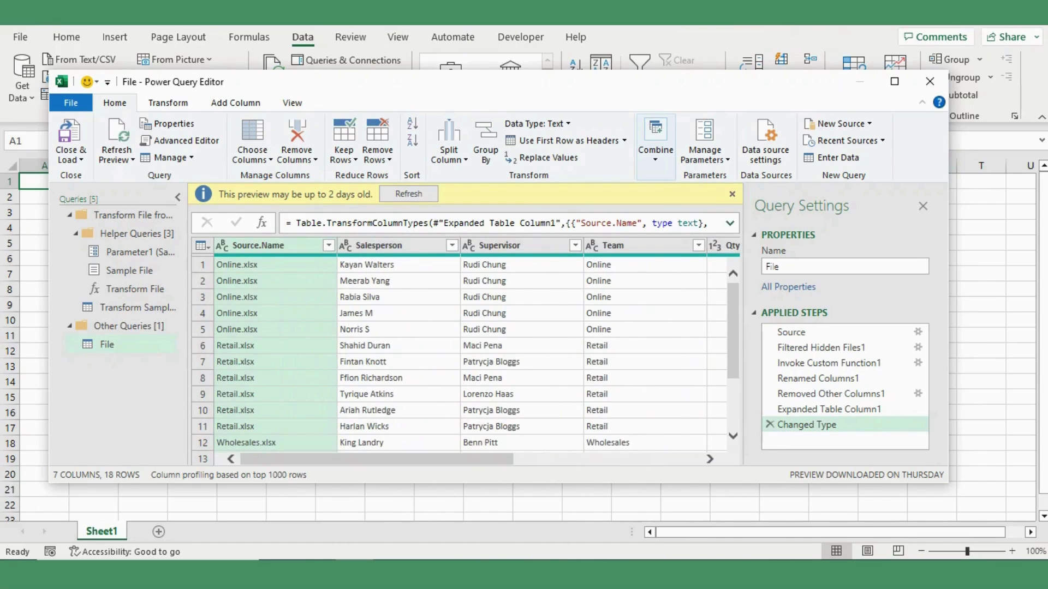
- Read the Changed Type step: Qty Items as whole numbers, Unit Price and Sales Amount as numbers
left_click(730, 223)
left_click_drag(352, 264, 286, 222)
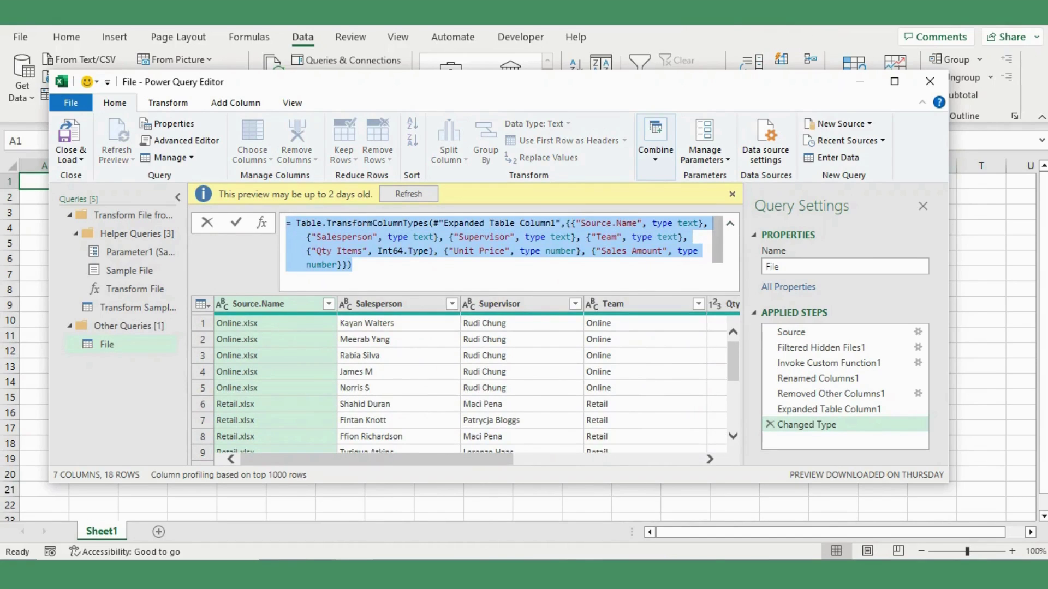
key("Right")
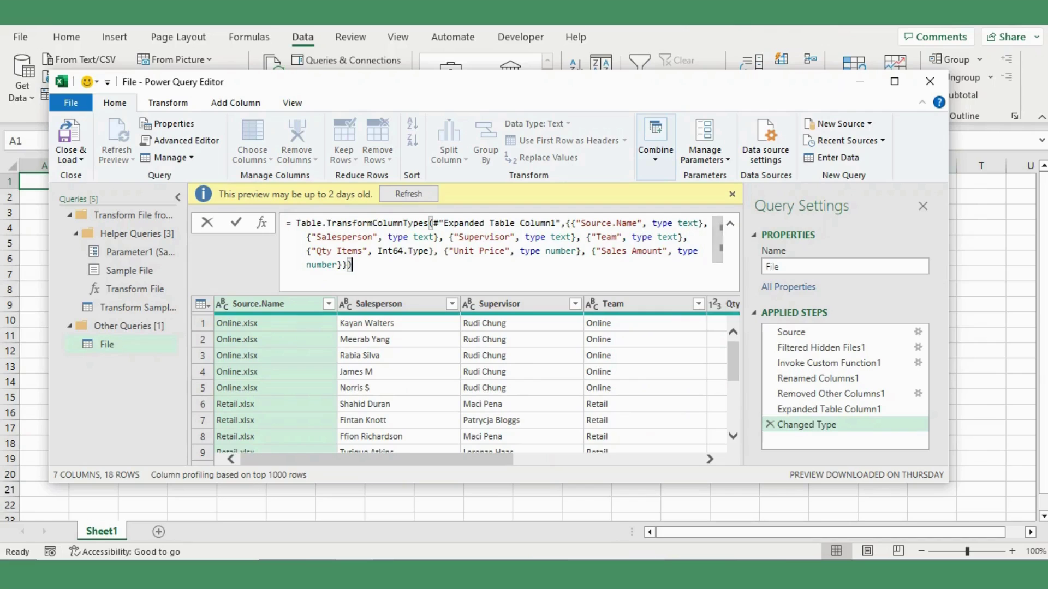
key("Return")
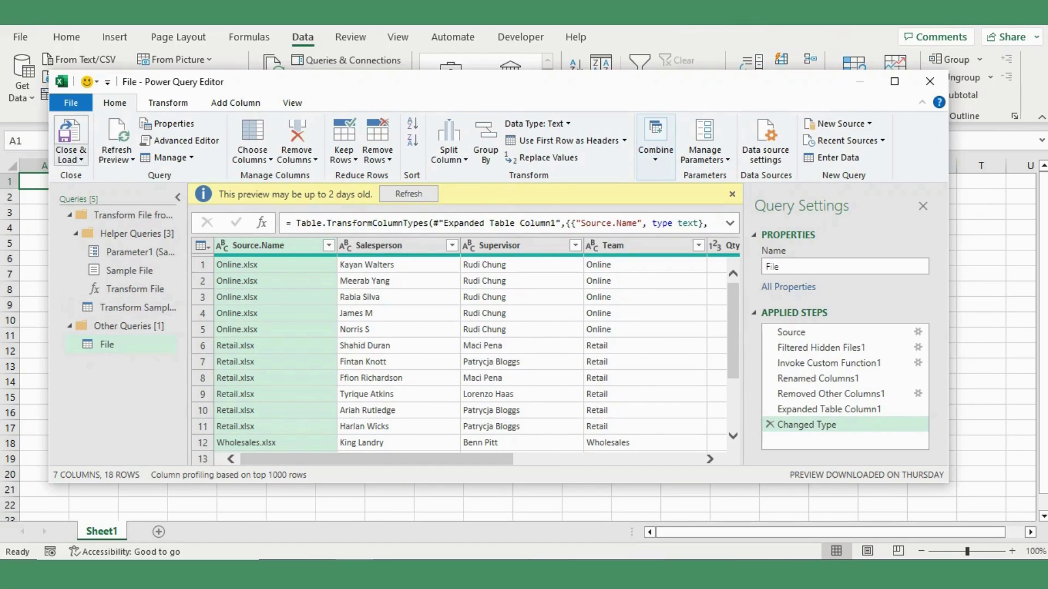
left_click(70, 159)
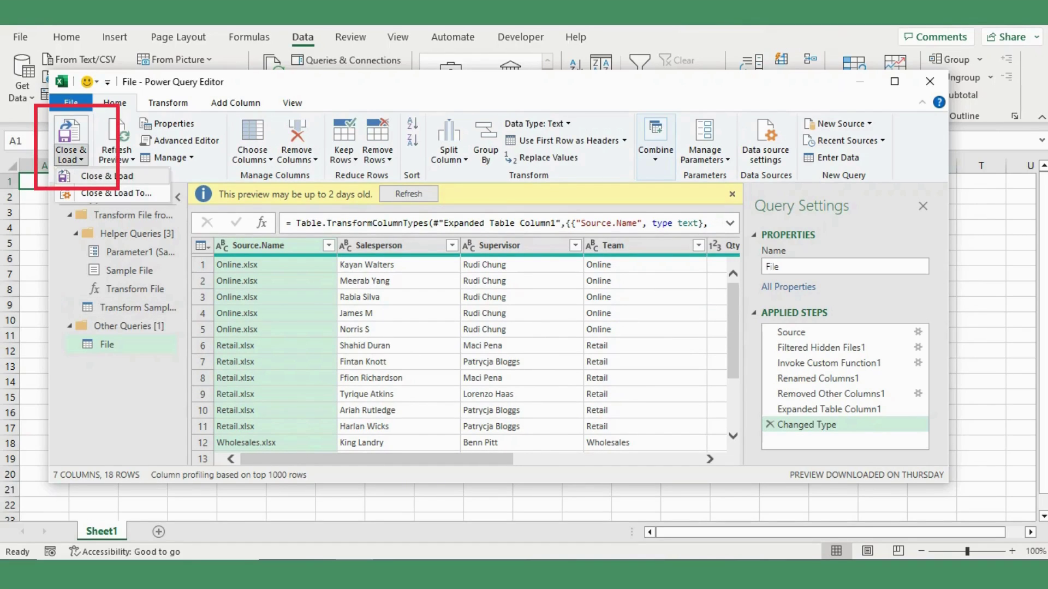
- Load the query as a table on a new File sheet and select the Source.Name file names
left_click(107, 175)
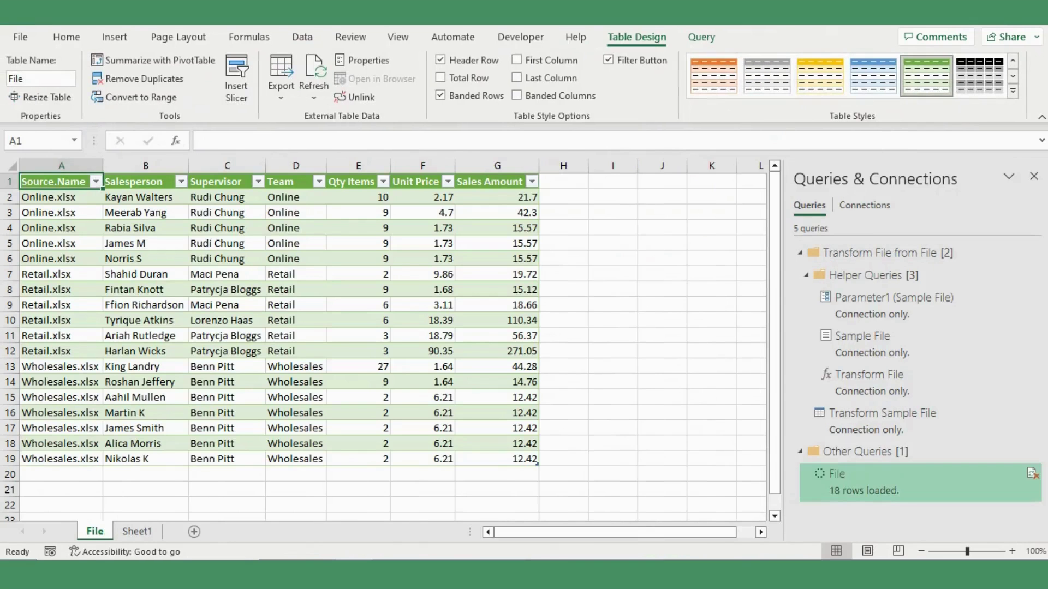
left_click(146, 320)
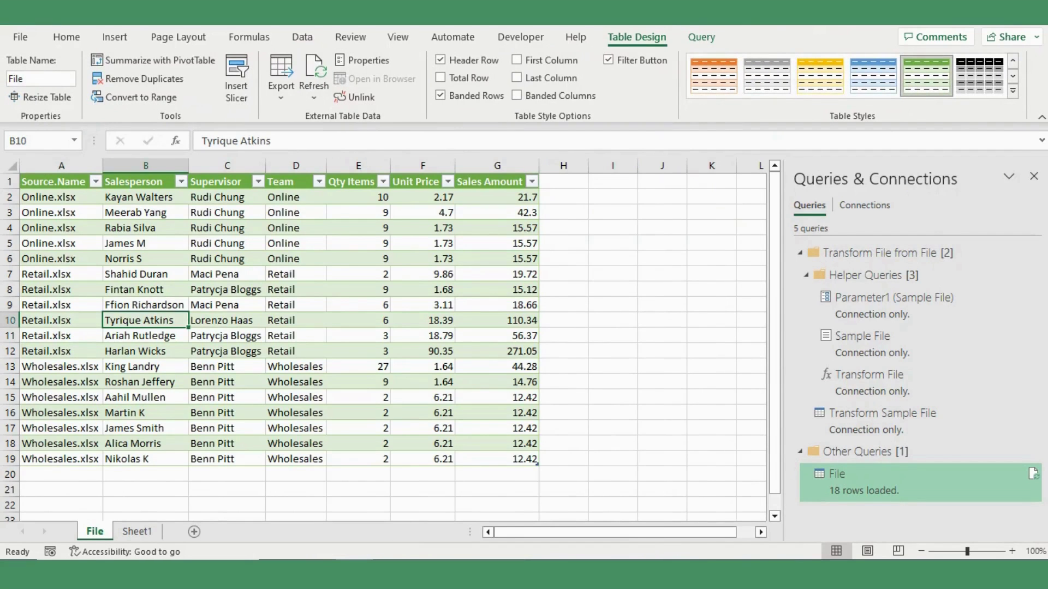
left_click_drag(61, 197, 62, 443)
- Refresh the 18-row File table from the cell's right-click menu
left_click(145, 351)
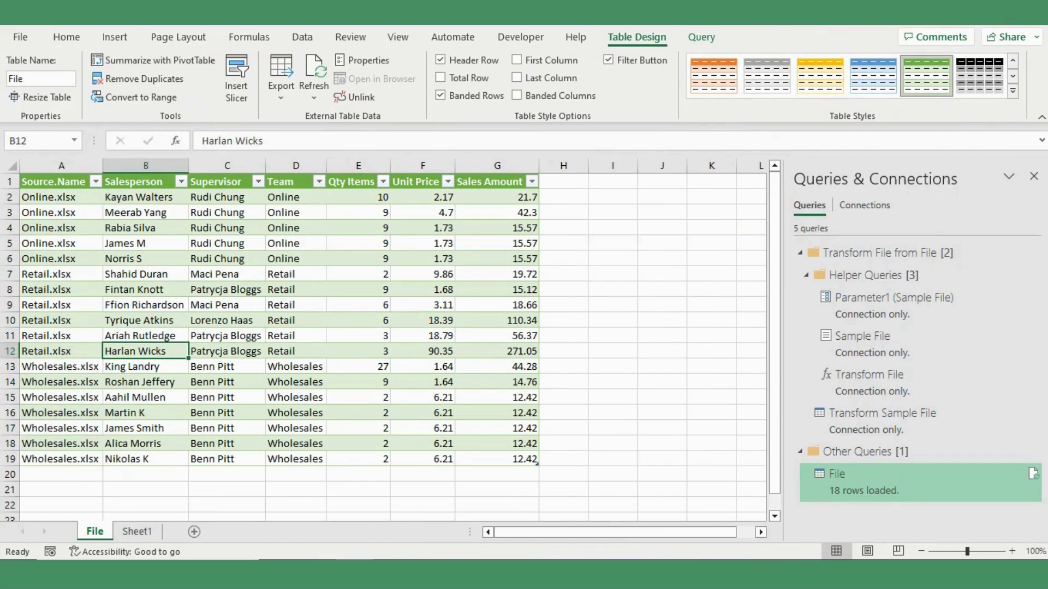
right_click(207, 258)
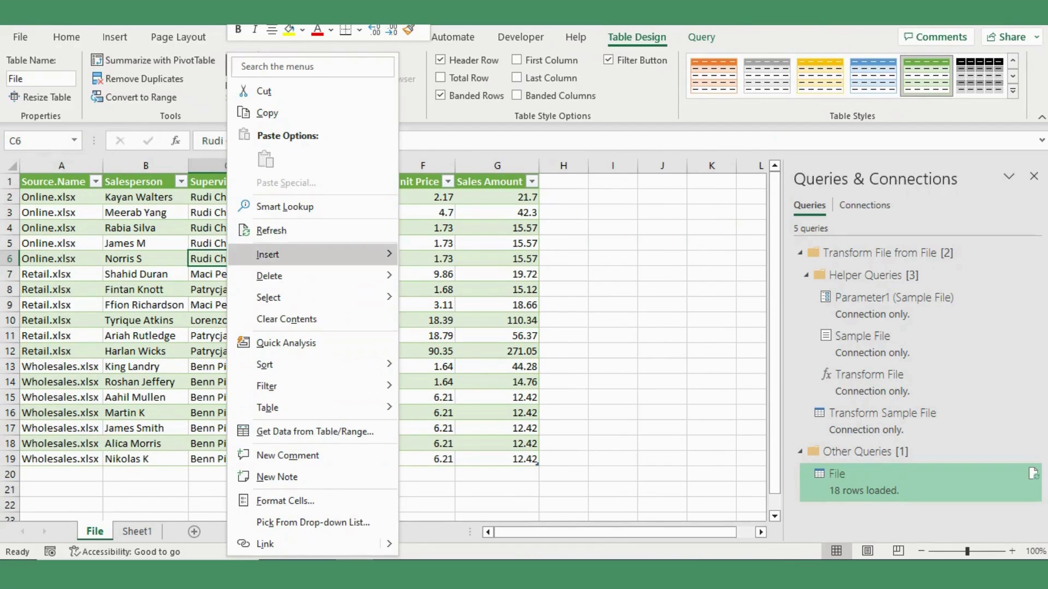
left_click(271, 230)
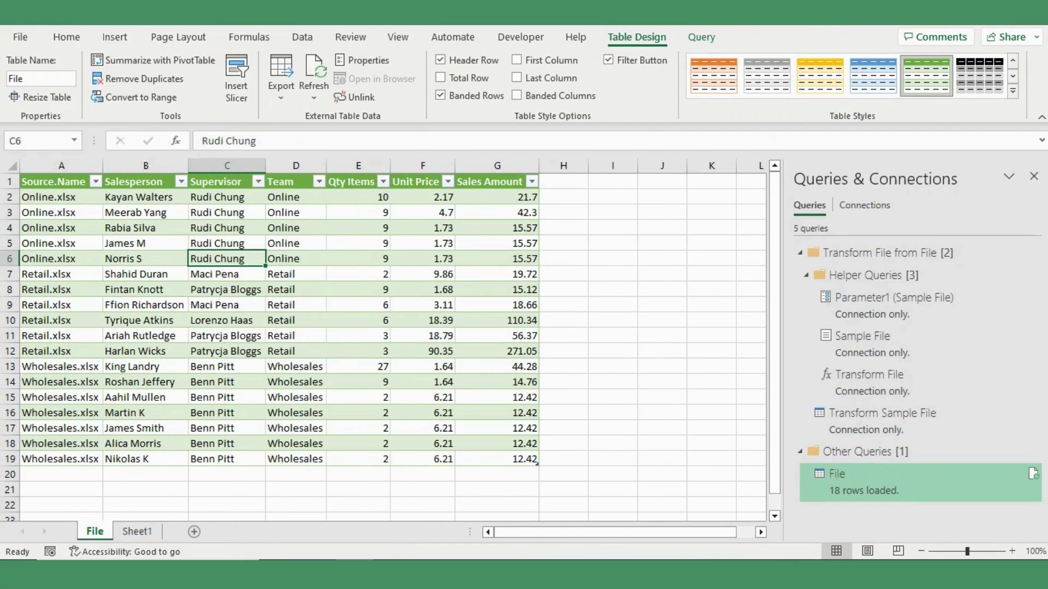
- Select the newly added Marketing workbook in the File folder
left_click(61, 475)
scroll(273, 338, "down", 3)
left_click(145, 336)
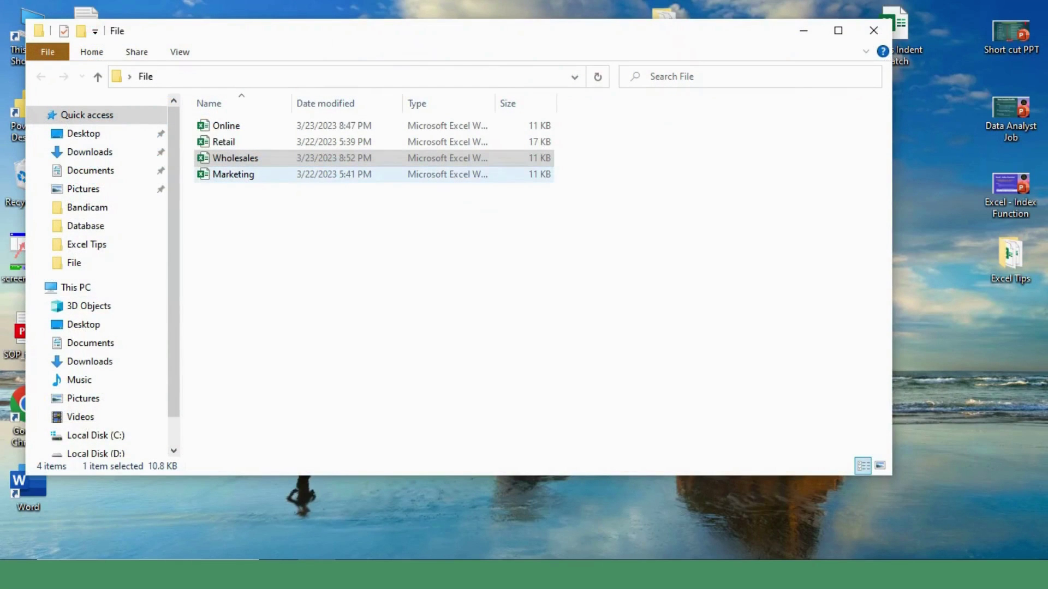
left_click(233, 174)
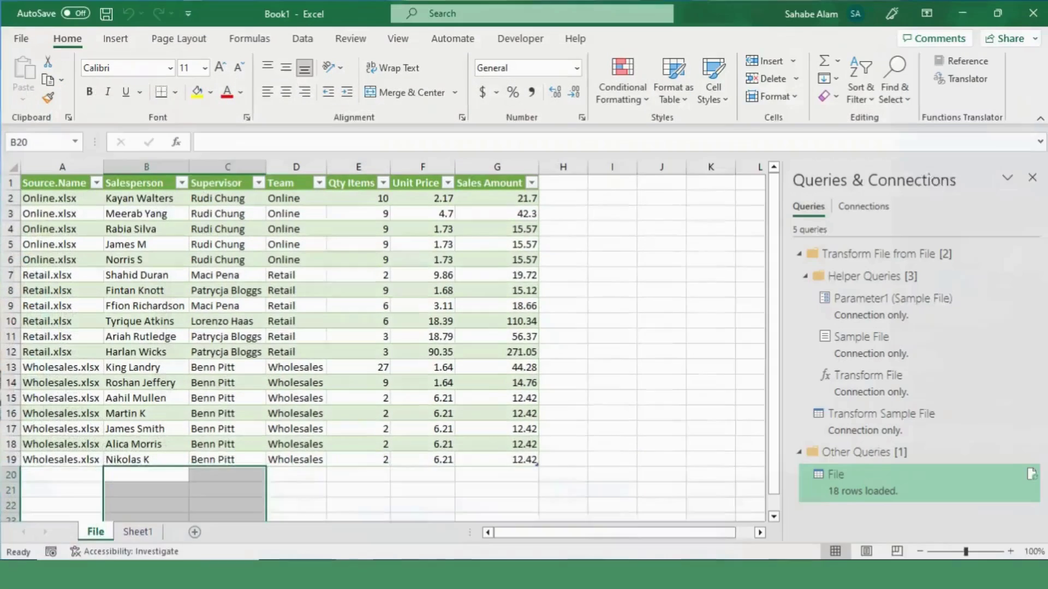
- Refresh the File table so the Marketing rows bring it to 27 rows
left_click(139, 243)
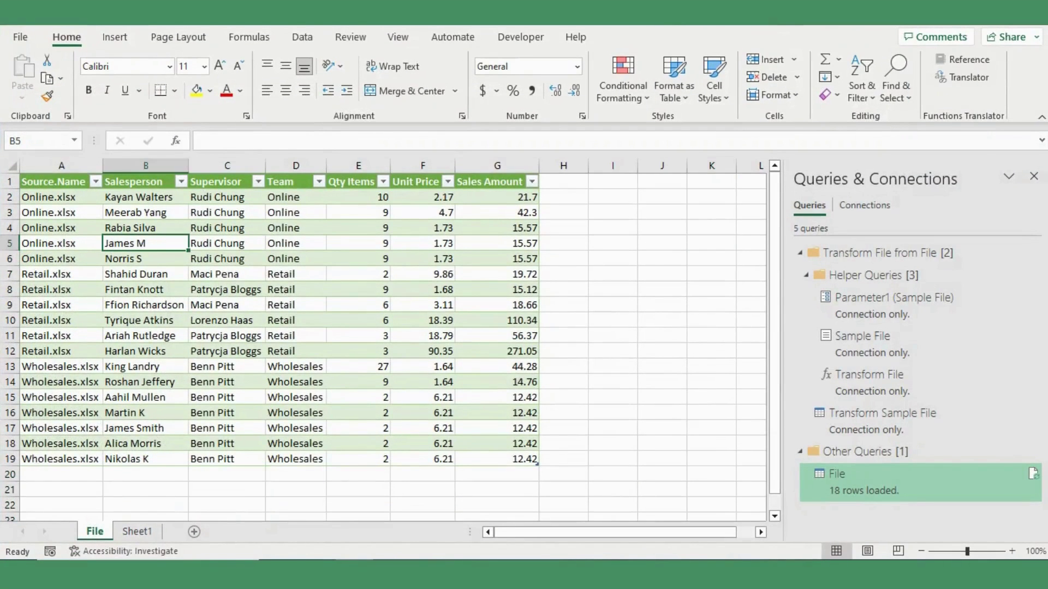
right_click(140, 243)
left_click(181, 227)
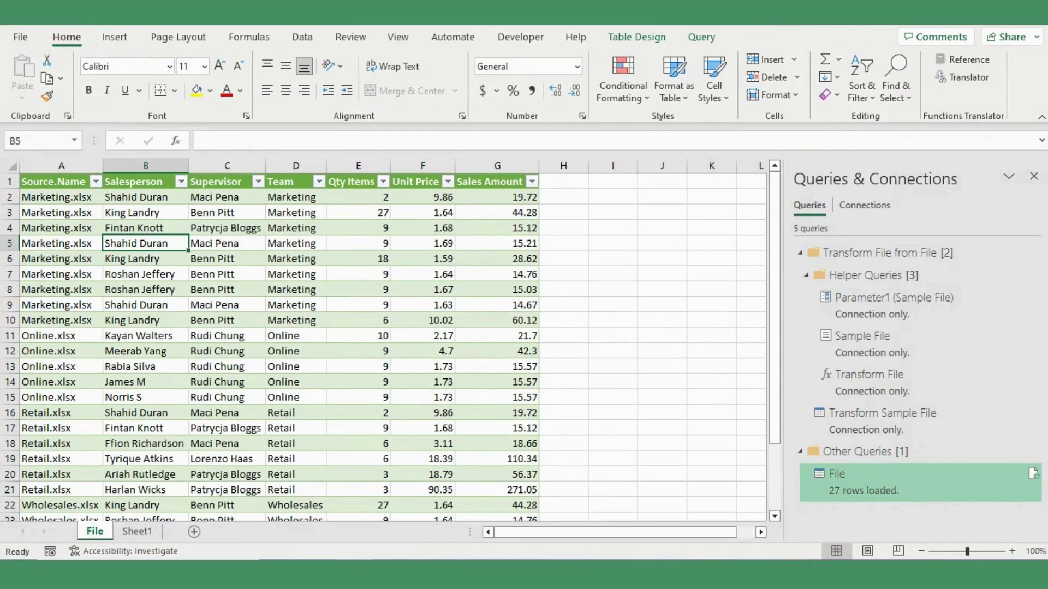
- Review the new Marketing rows, then open the Online workbook from the folder
mouse_move(54, 197)
left_mouse_down()
mouse_move(227, 320)
mouse_move(497, 321)
left_mouse_up()
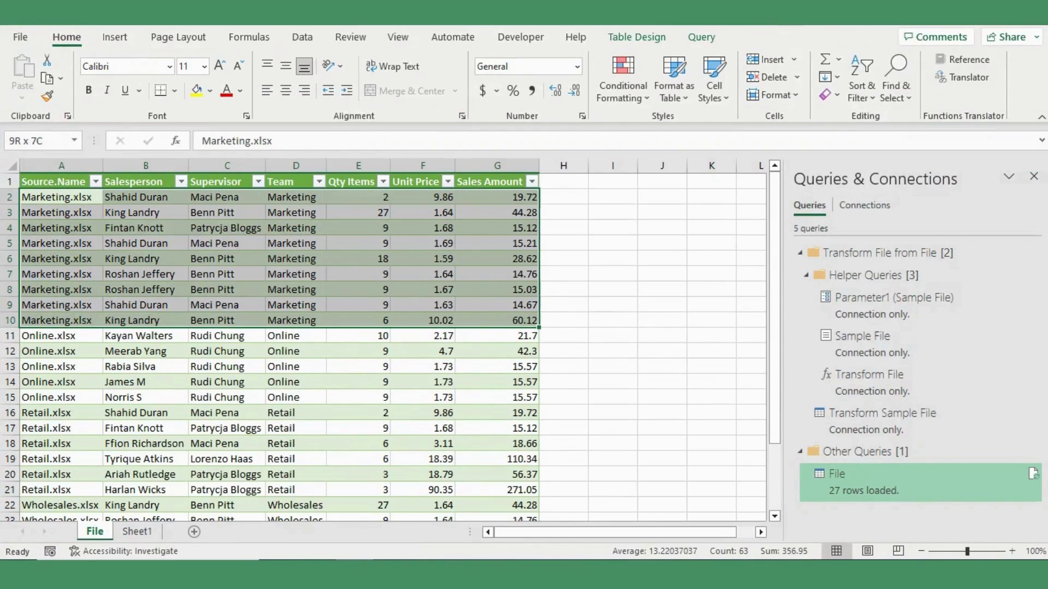
scroll(382, 347, "down", 2)
scroll(382, 347, "down", 1)
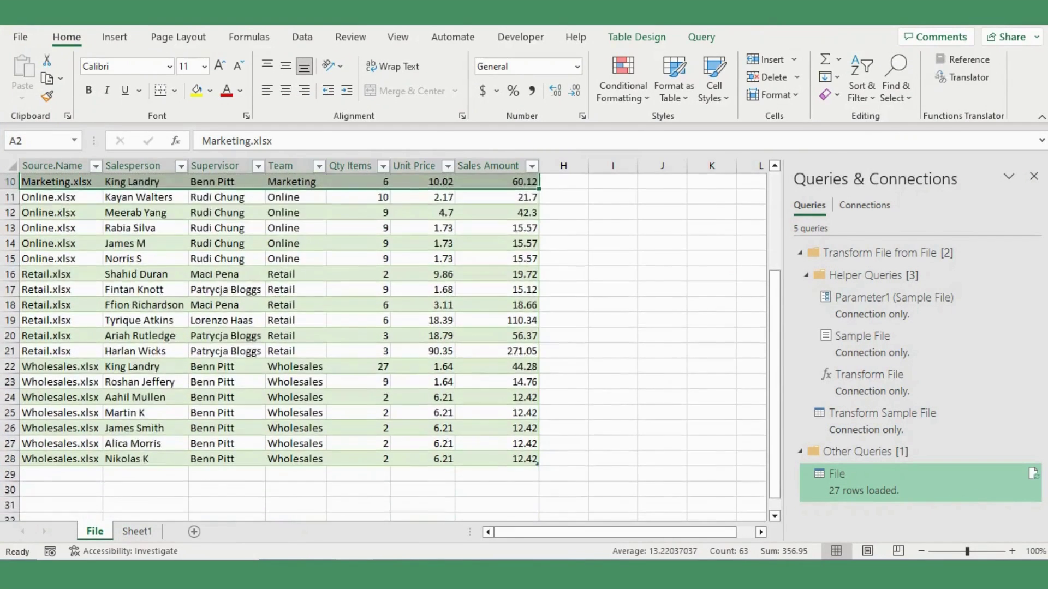
scroll(382, 347, "up", 1)
left_click(60, 305)
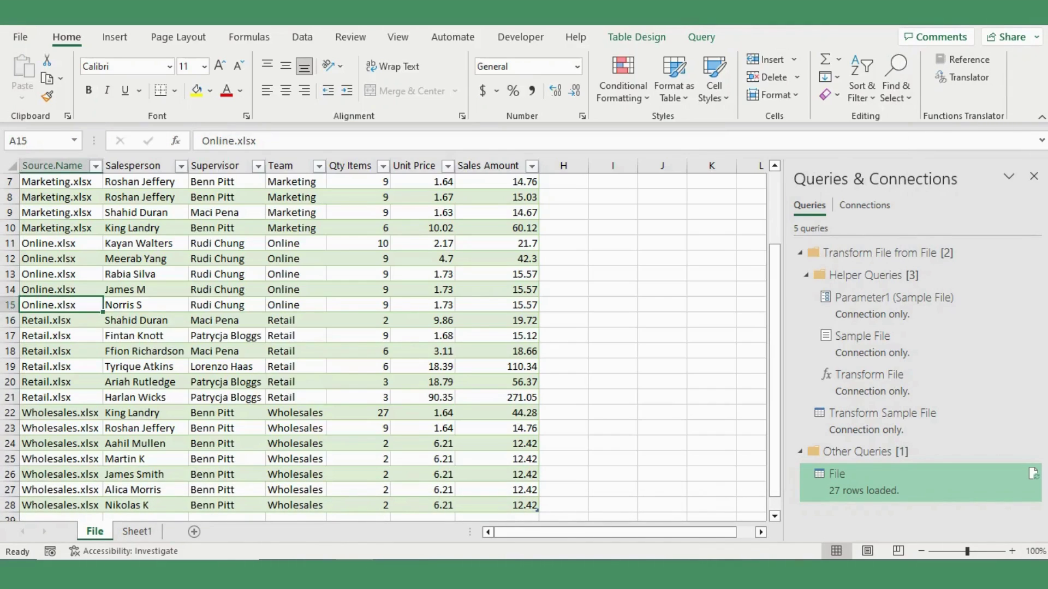
left_click(227, 305)
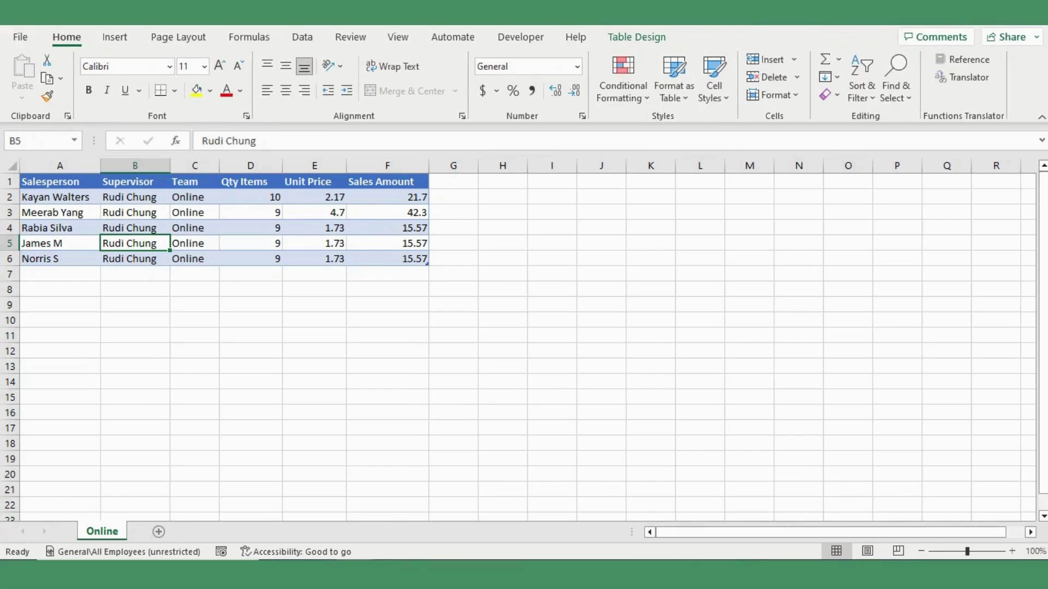
left_click(61, 274)
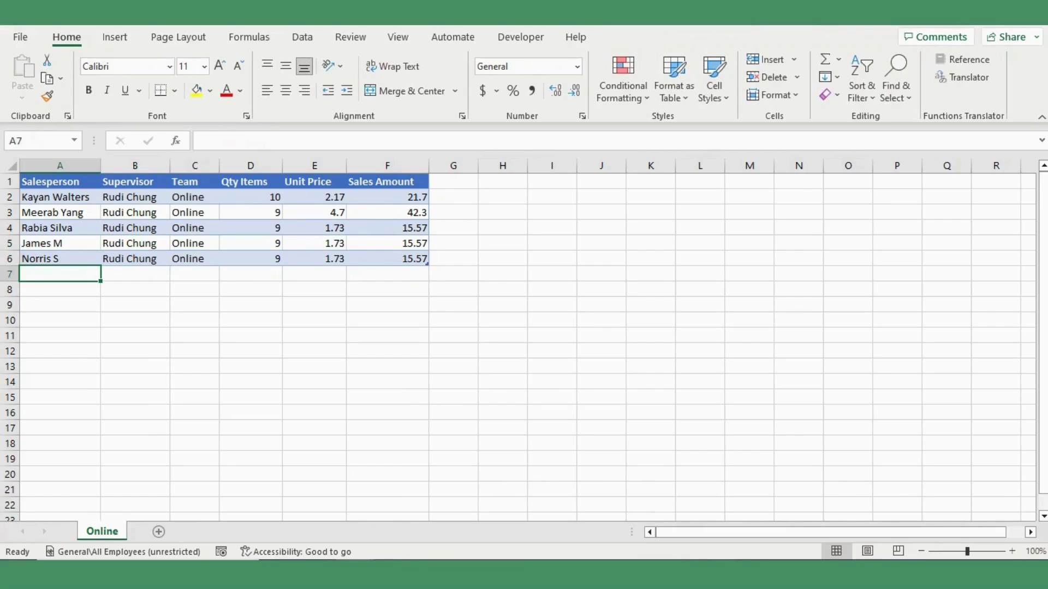
left_click_drag(60, 336, 387, 259)
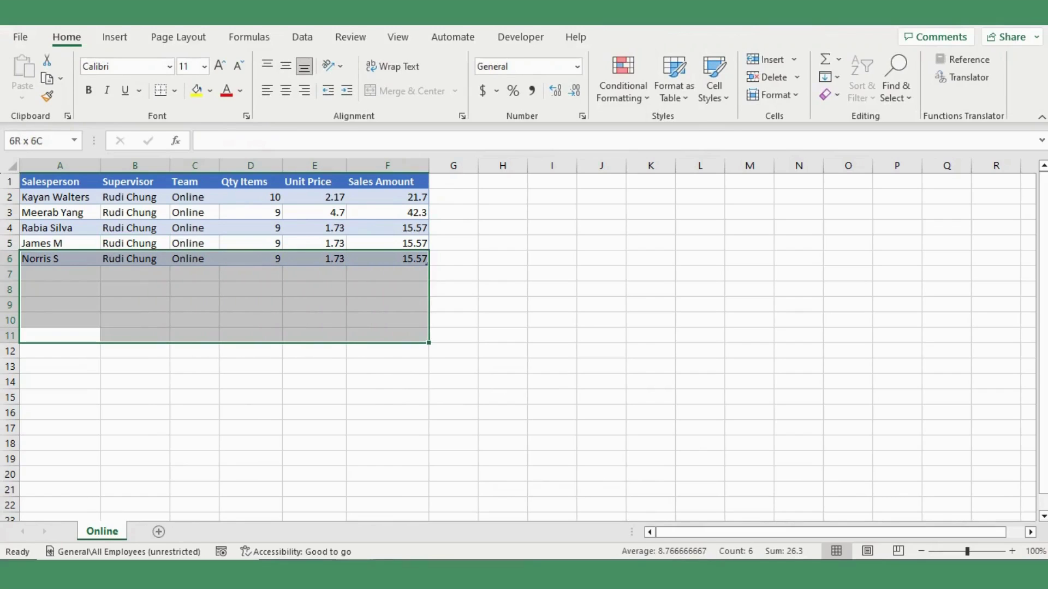
key("ctrl+d")
left_click(60, 351)
key("Up")
key("Up")
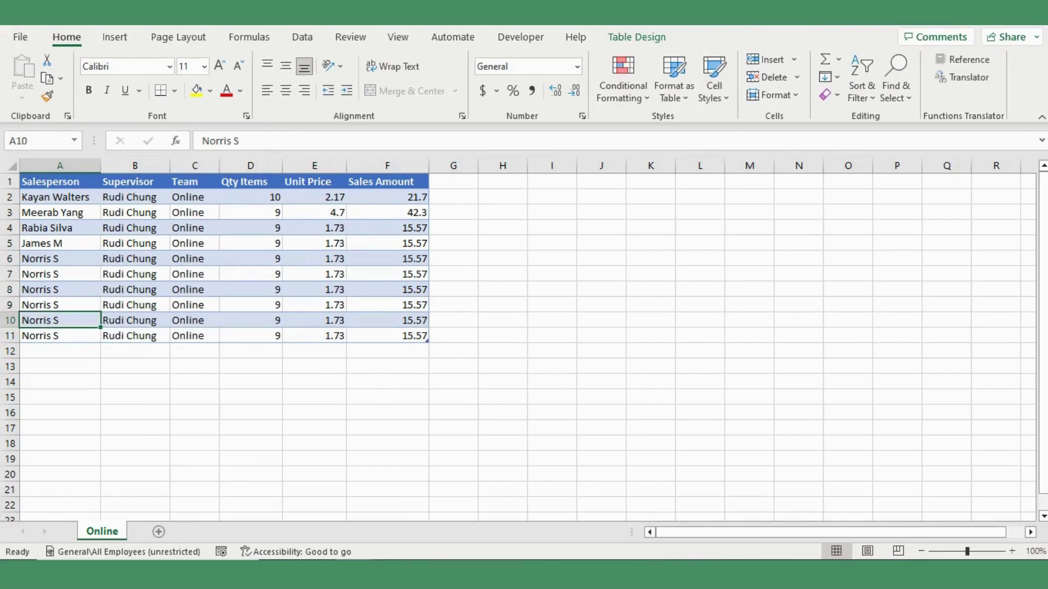
left_click(60, 212)
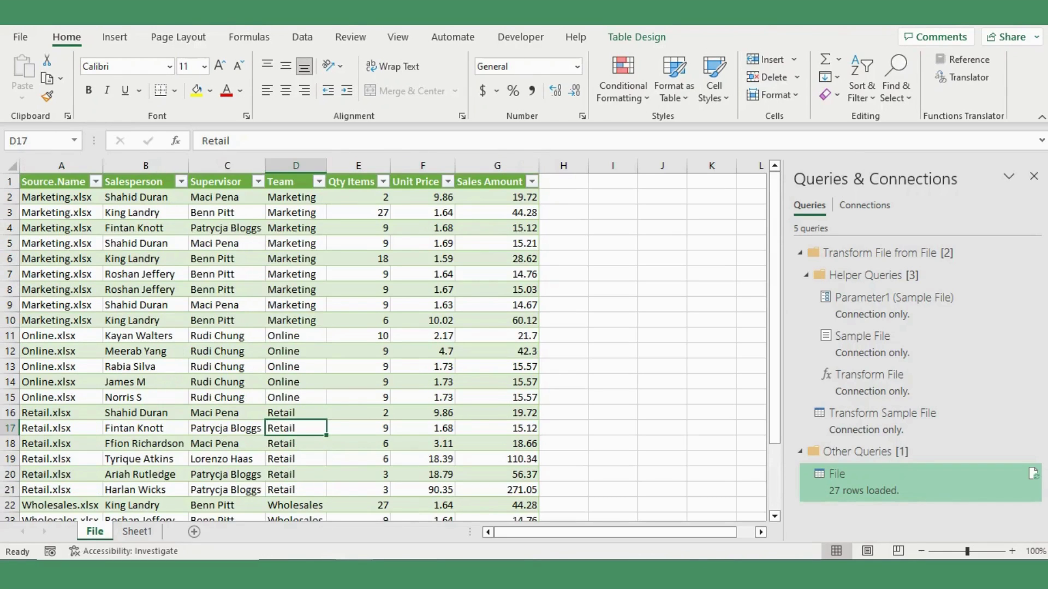
- Refresh the File table to 32 rows and inspect the added Online rows
left_click(136, 243)
right_click(137, 242)
left_click(180, 229)
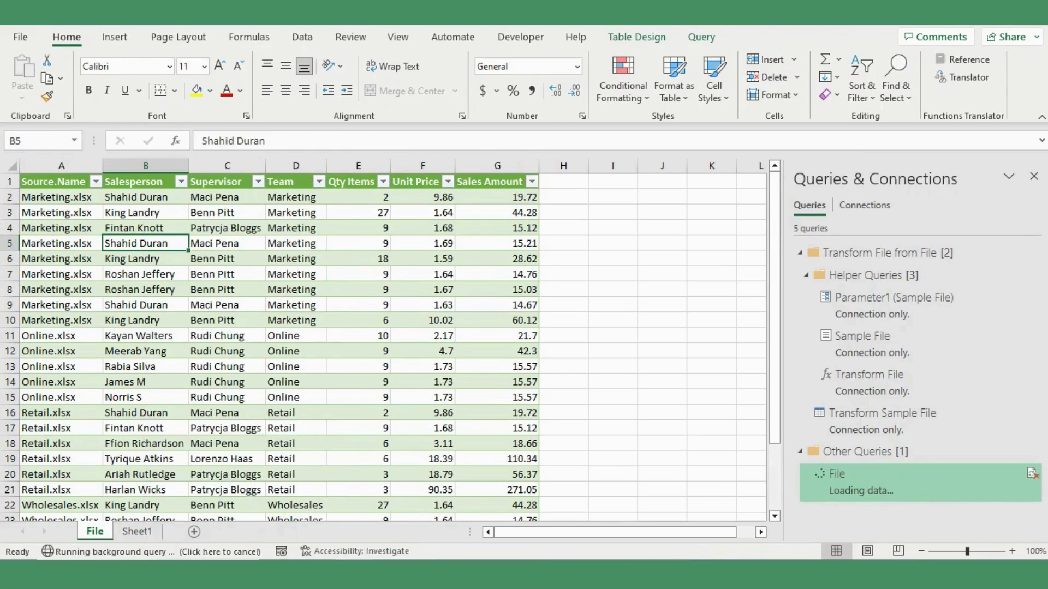
scroll(273, 328, "down", 1)
mouse_move(49, 305)
left_mouse_down()
mouse_move(137, 412)
mouse_move(518, 428)
left_mouse_up()
scroll(272, 327, "up", 1)
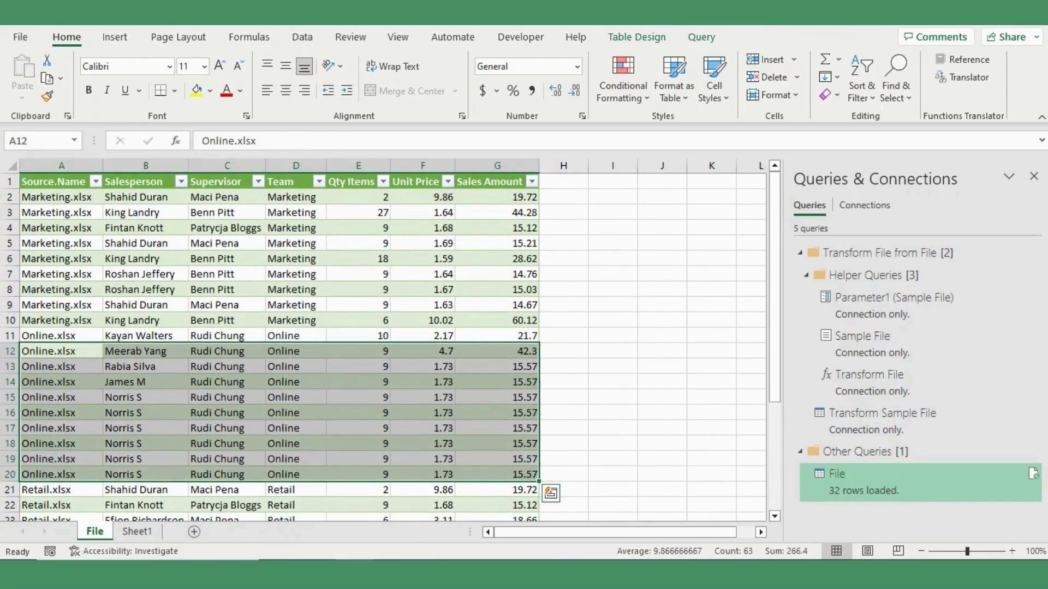
left_click(296, 274)
left_click(295, 336)
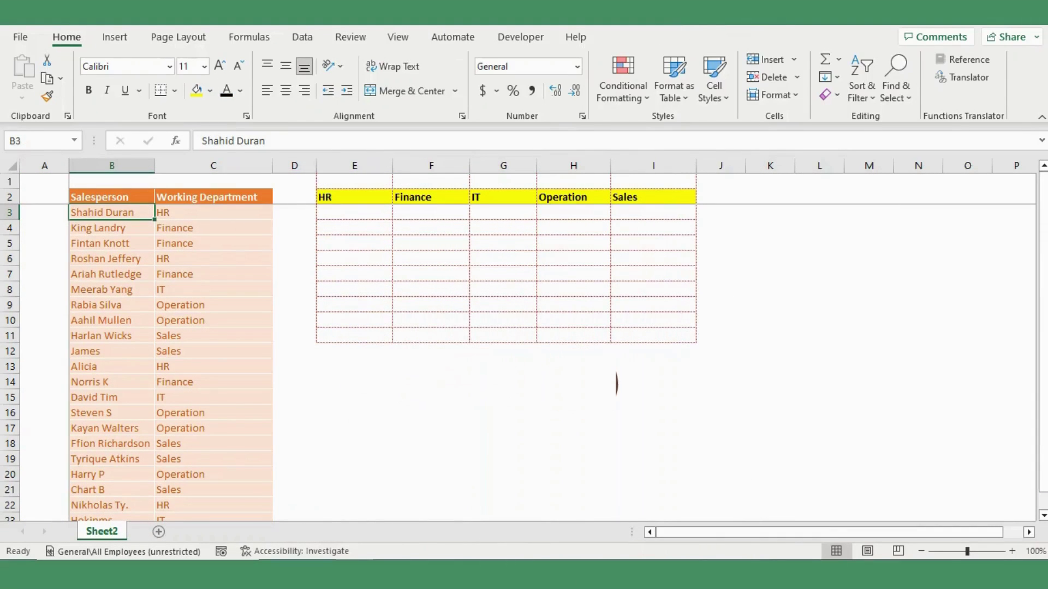
- Centre-align E1:I1 above the HR, Finance, IT, Operation and Sales headers on Sheet2
mouse_move(109, 198)
left_mouse_down()
mouse_move(126, 229)
mouse_move(131, 383)
mouse_move(158, 404)
left_mouse_up()
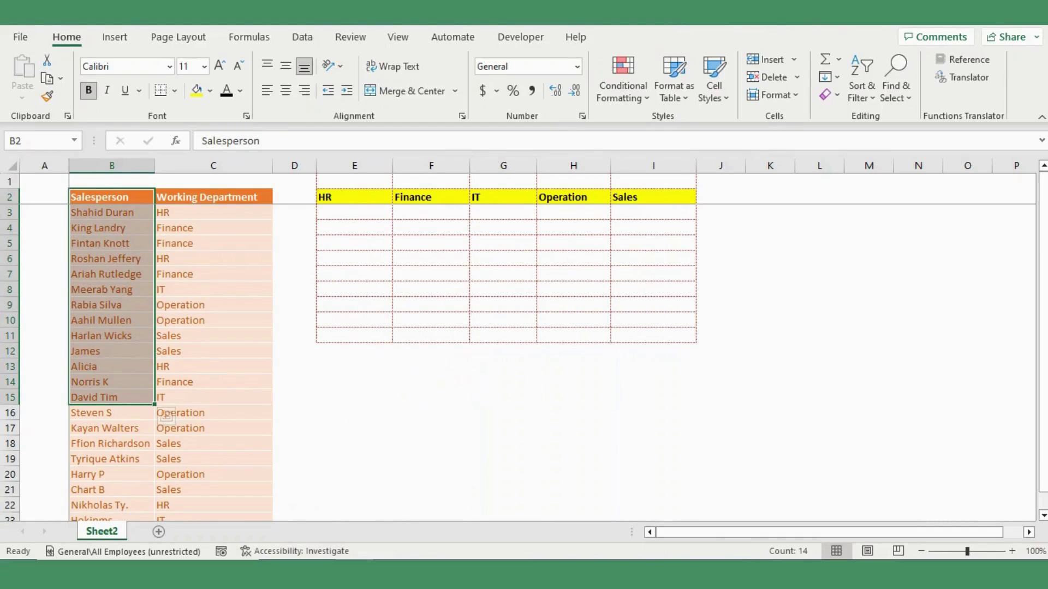
left_click(213, 320)
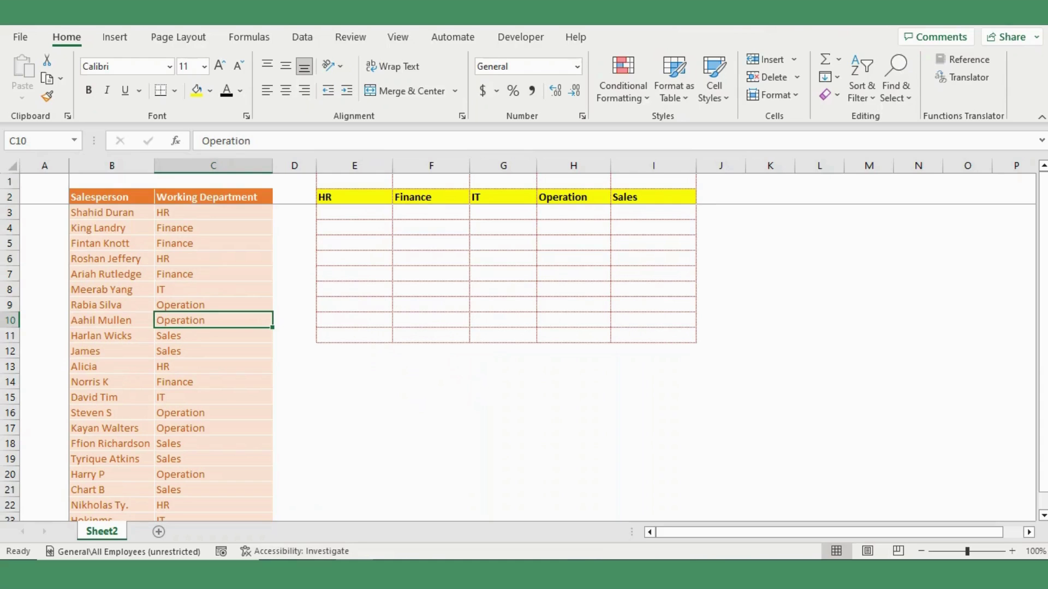
mouse_move(355, 213)
left_mouse_down()
mouse_move(573, 336)
mouse_move(653, 335)
left_mouse_up()
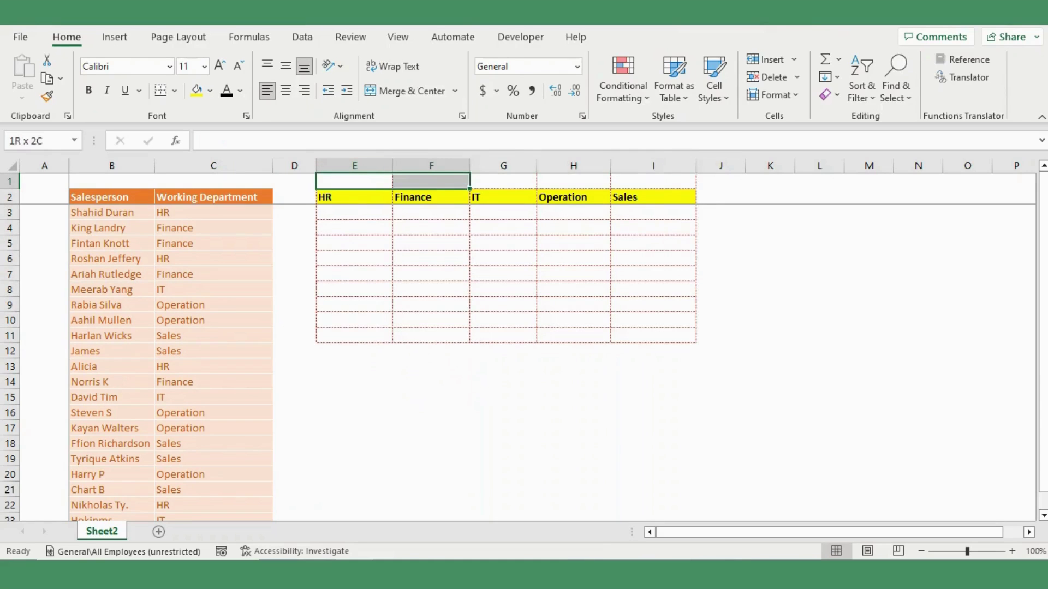
left_click_drag(354, 181, 654, 181)
left_click(285, 91)
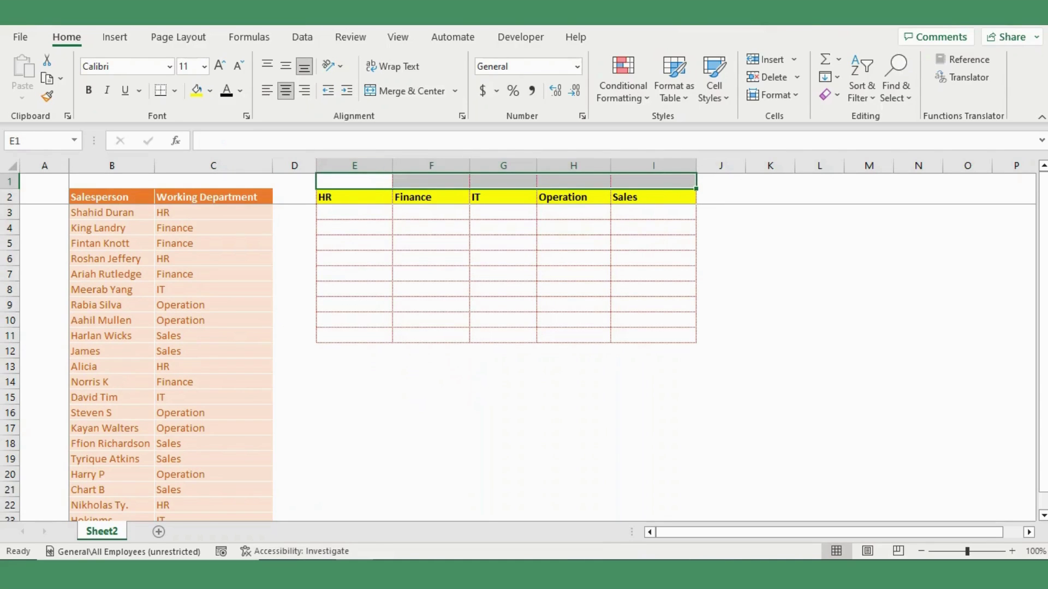
- Enter =FILTER($B$3:$B$23,$C$3:$C$23=E$2) in E3 to list the HR salespeople
left_click(355, 212)
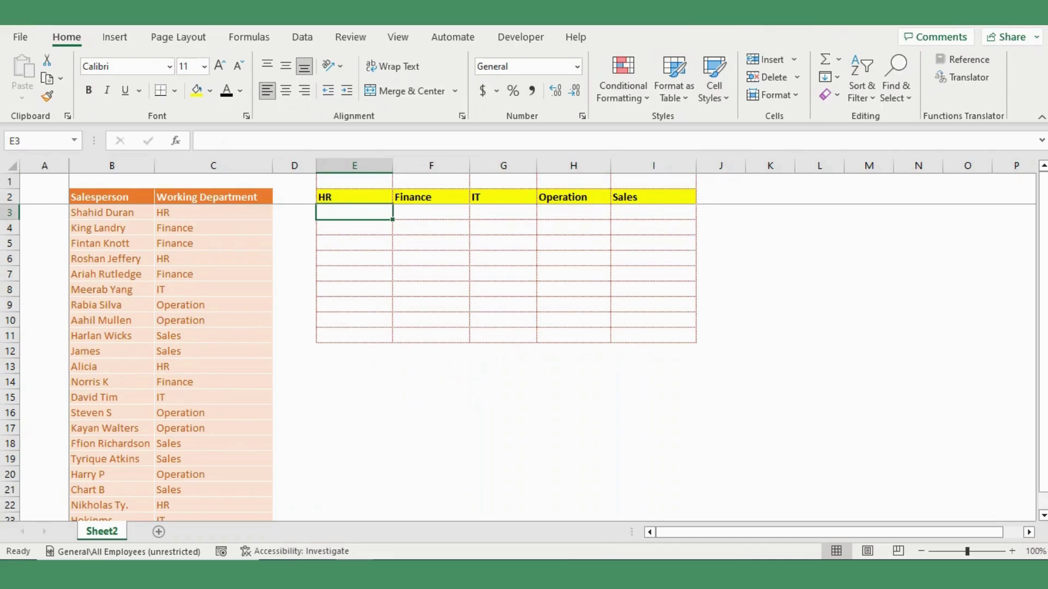
type("=")
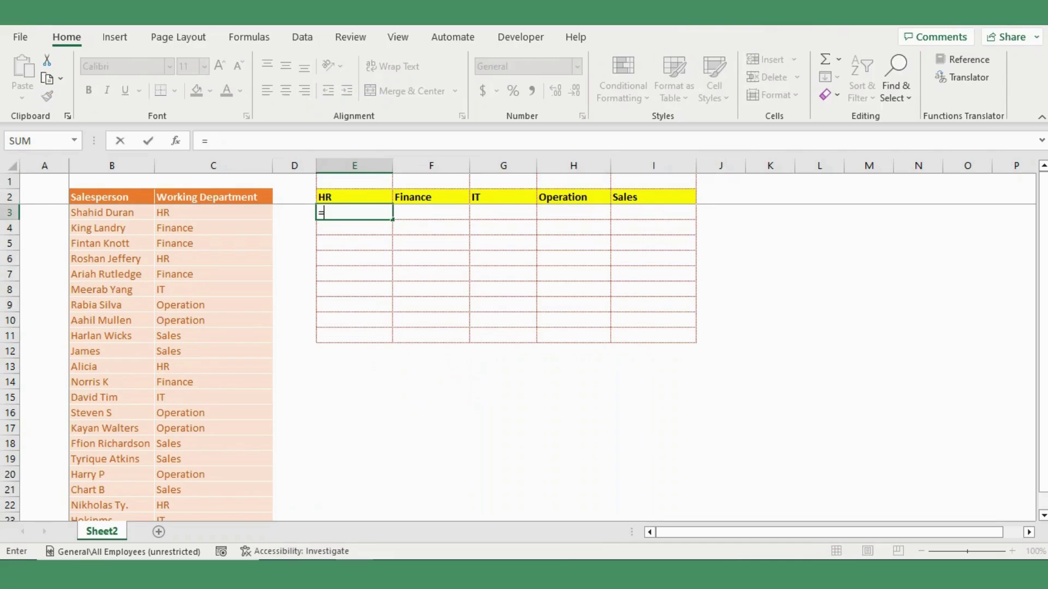
type("fil")
key("Tab")
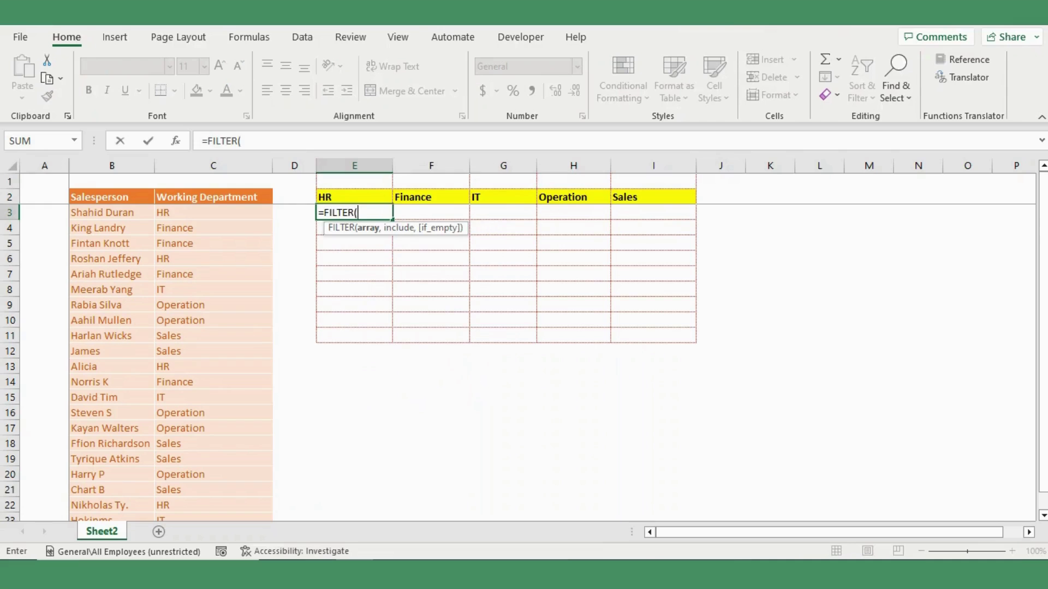
key("Left")
key("Left")
key("Left")
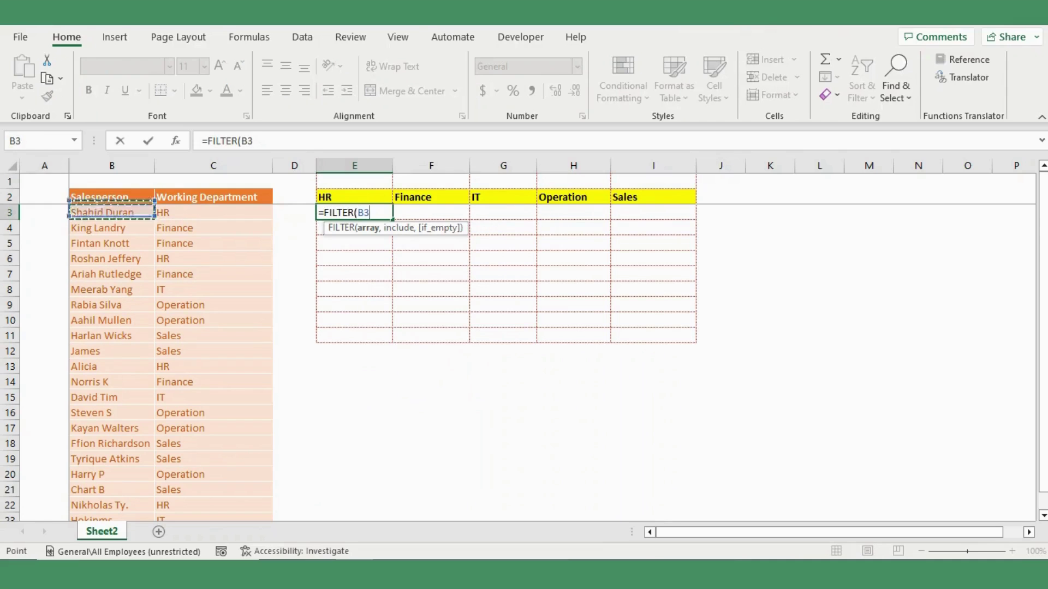
key("ctrl+shift+Down")
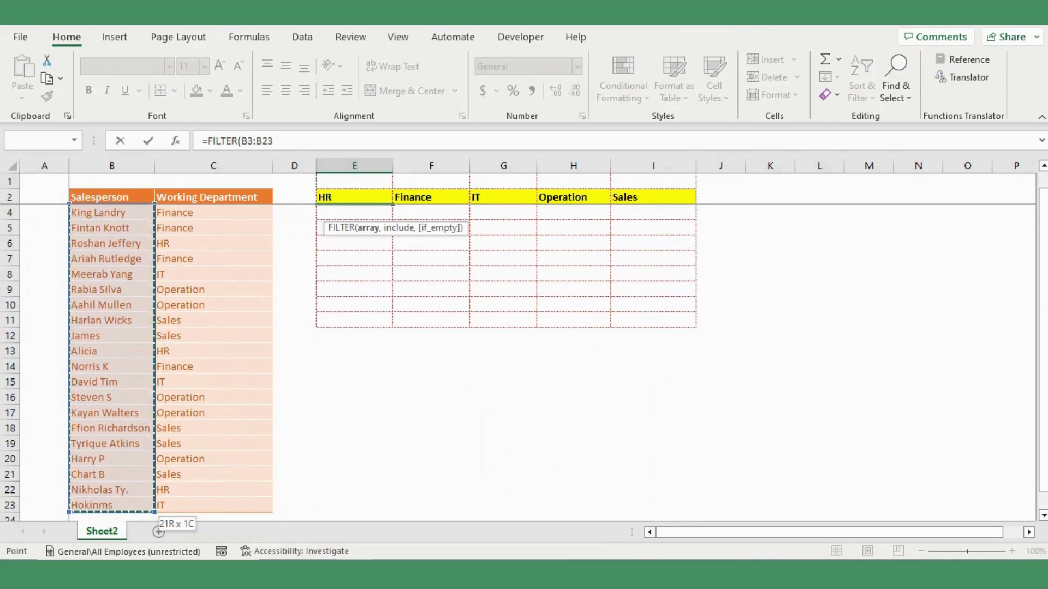
key("F4")
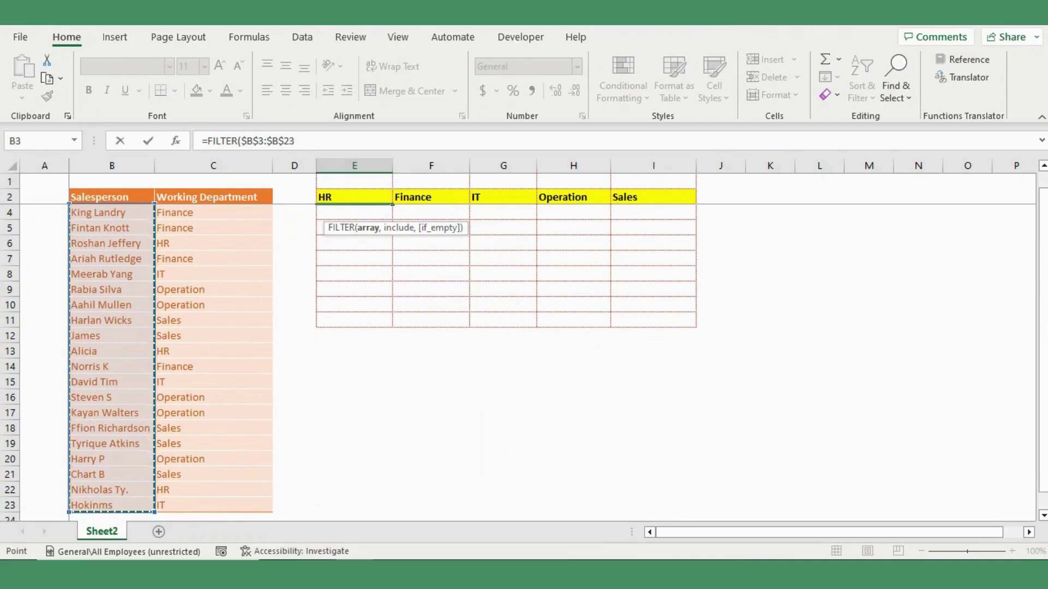
type(",")
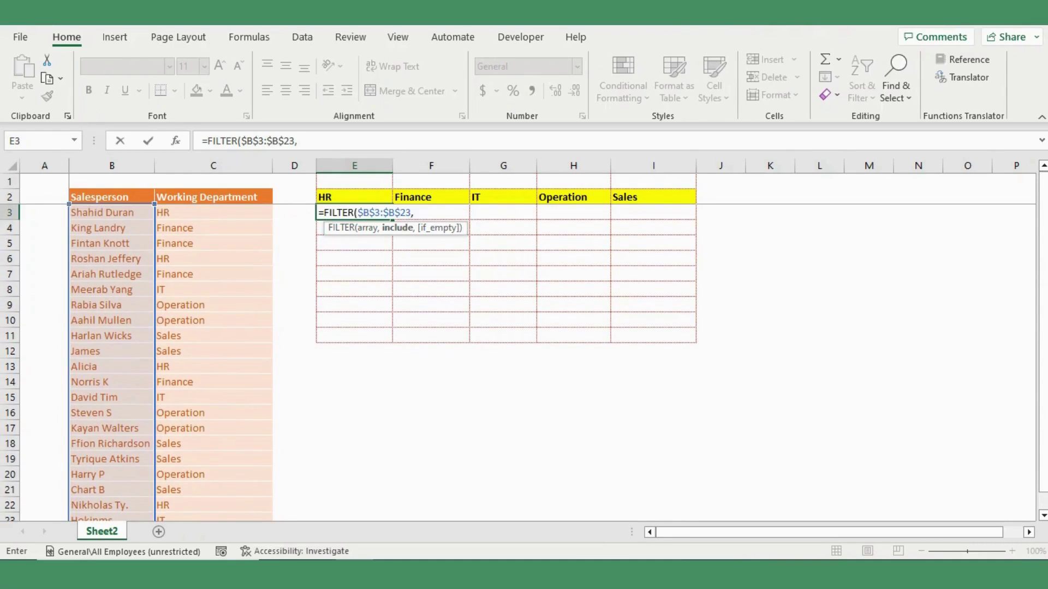
mouse_move(213, 213)
left_mouse_down()
mouse_move(270, 516)
mouse_move(272, 480)
mouse_move(272, 491)
left_mouse_up()
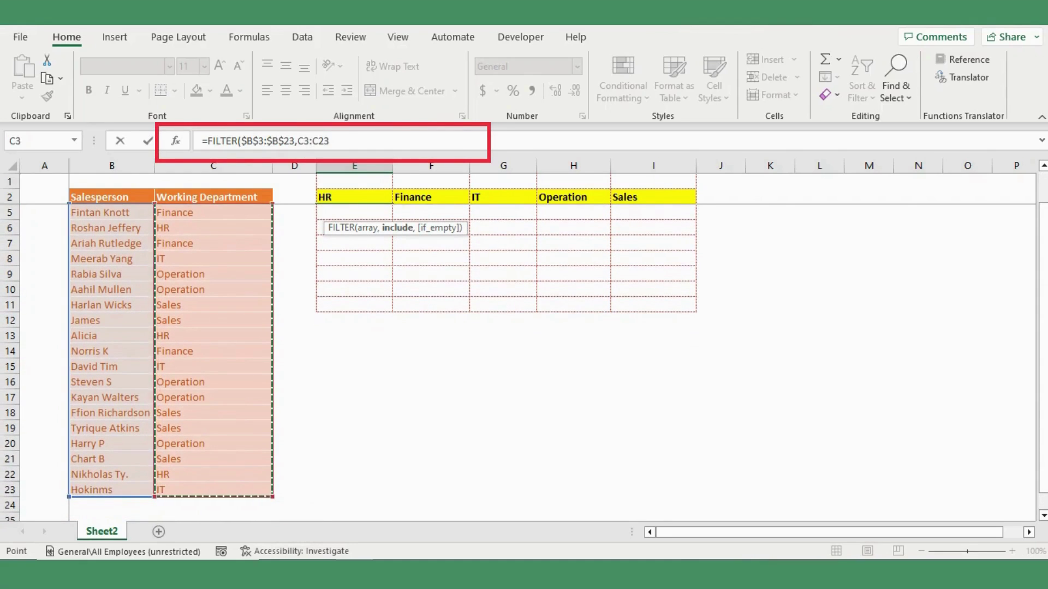
key("F4")
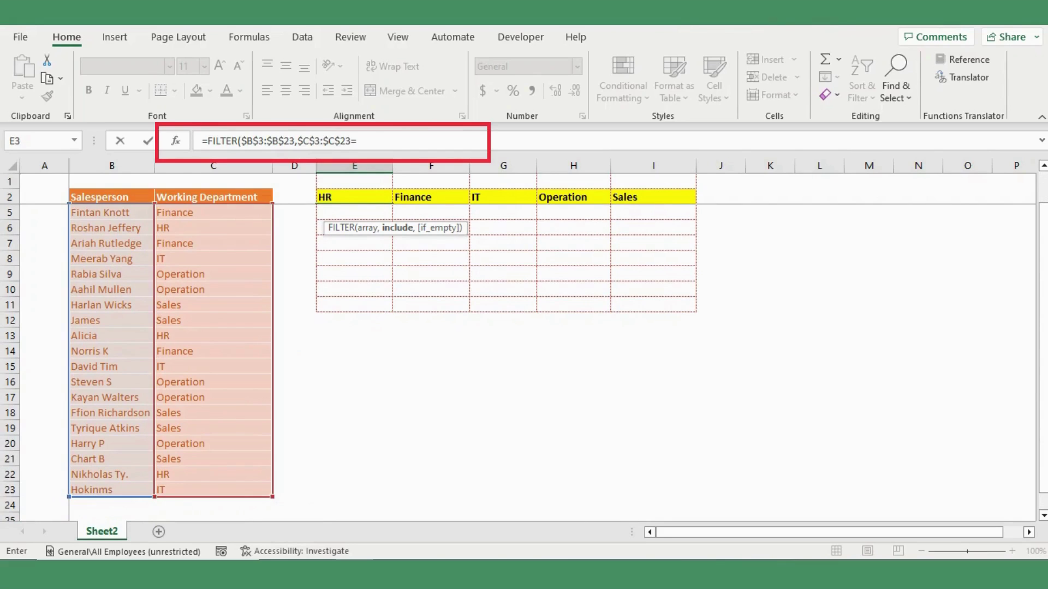
left_click(354, 197)
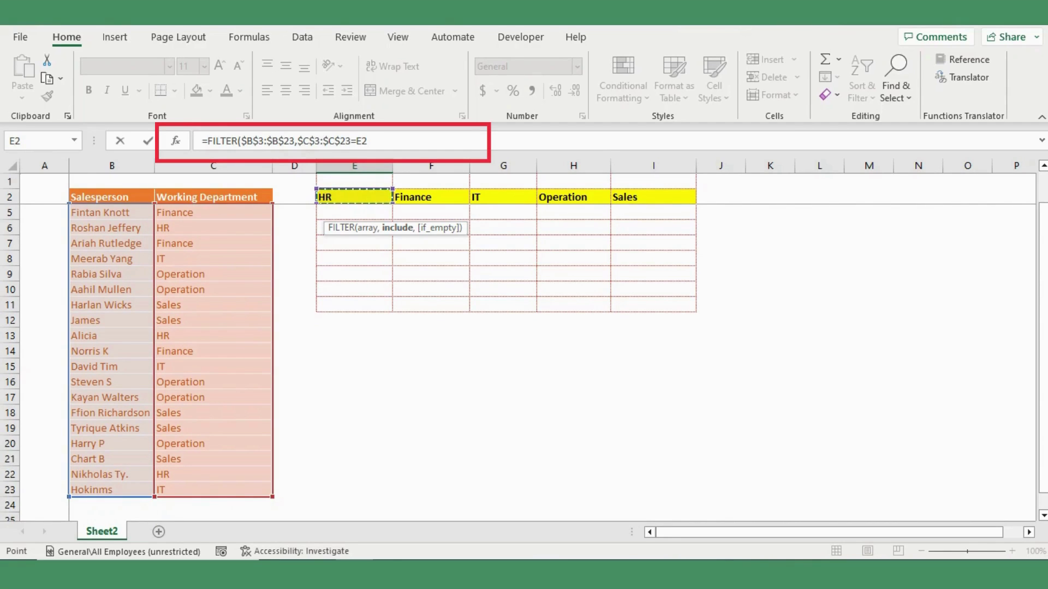
key("F4")
key("F4")
key("Return")
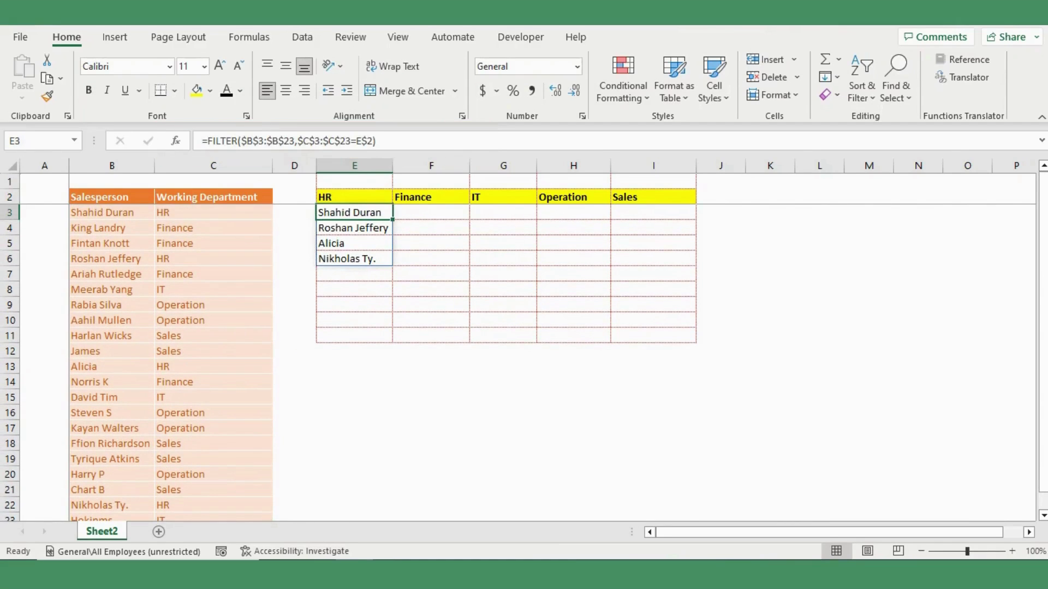
- Fill the FILTER formula right to I3 and check the spilled names for each department
key("shift+Right")
key("shift+Right")
key("shift+Right")
key("shift+Right")
key("shift+Down")
key("shift+Down")
key("shift+Down")
key("shift+Down")
key("shift+Down")
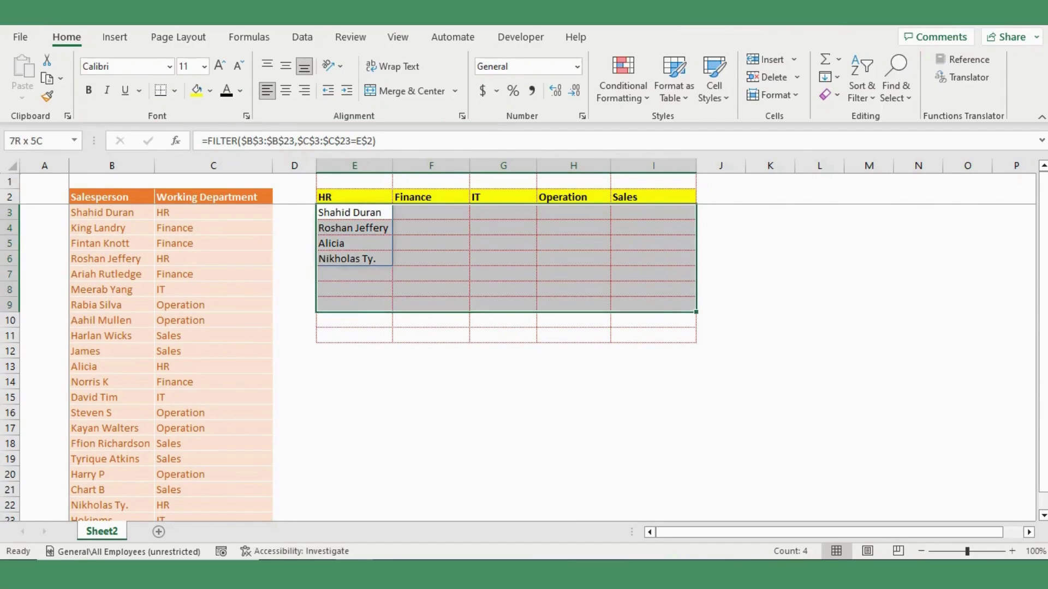
key("shift+Up")
key("shift+Up")
key("shift+Up")
key("ctrl+r")
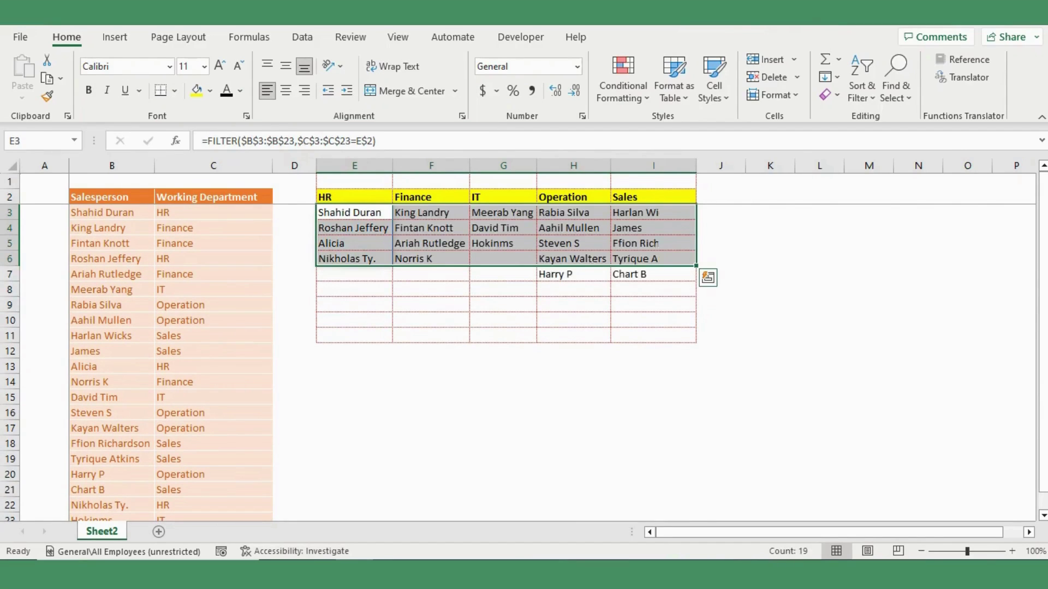
key("Down")
key("Right")
key("Right")
key("Right")
key("Down")
key("Down")
key("Down")
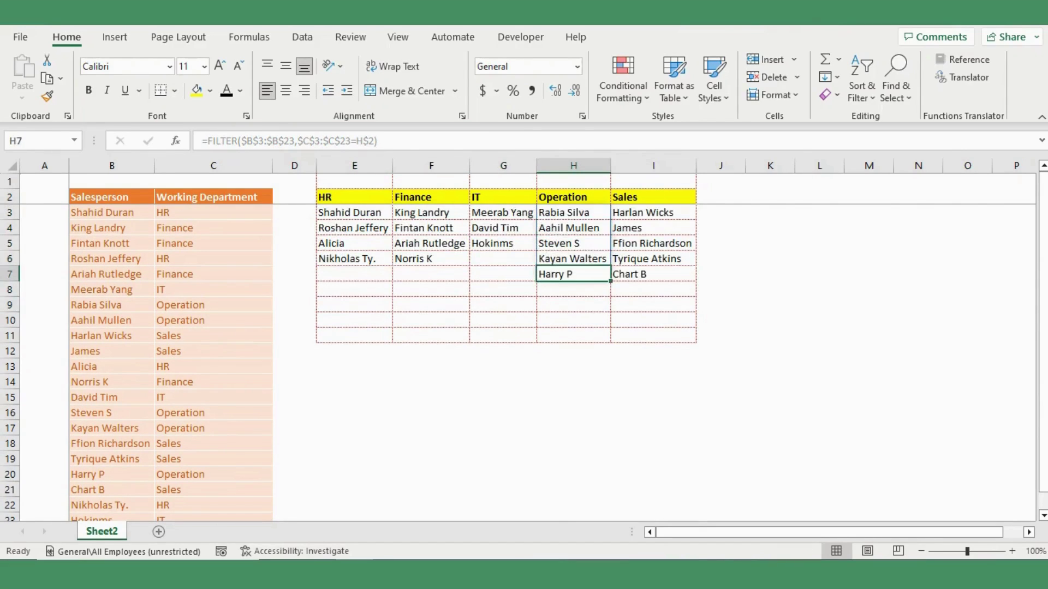
key("Up")
key("Up")
key("Up")
key("Up")
key("Left")
key("Left")
key("Left")
- Enter =COUNTA(E3:E22) in E1 to count the HR staff
left_click(354, 181)
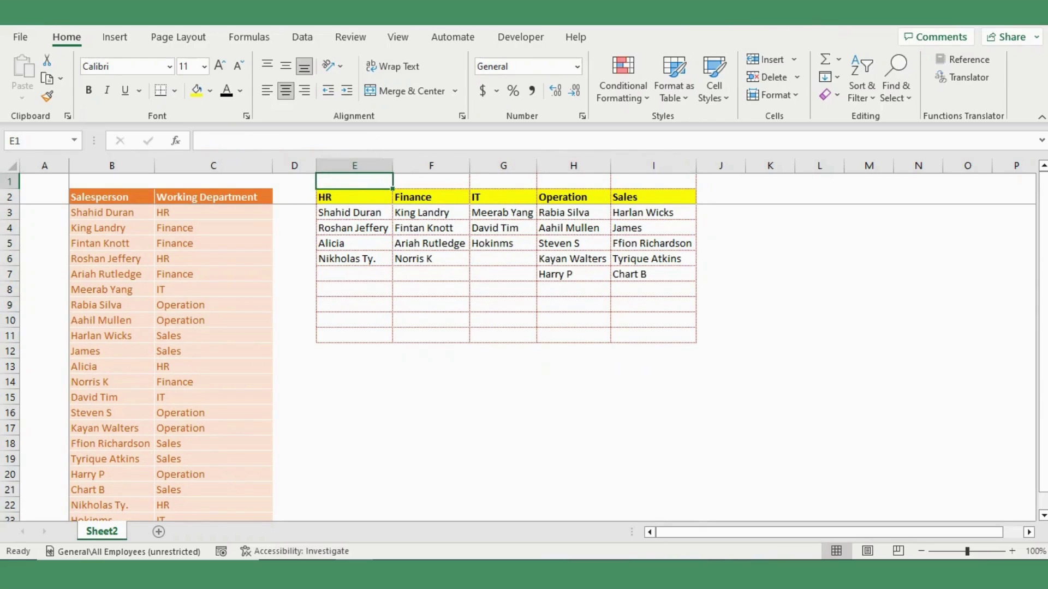
type("=coun")
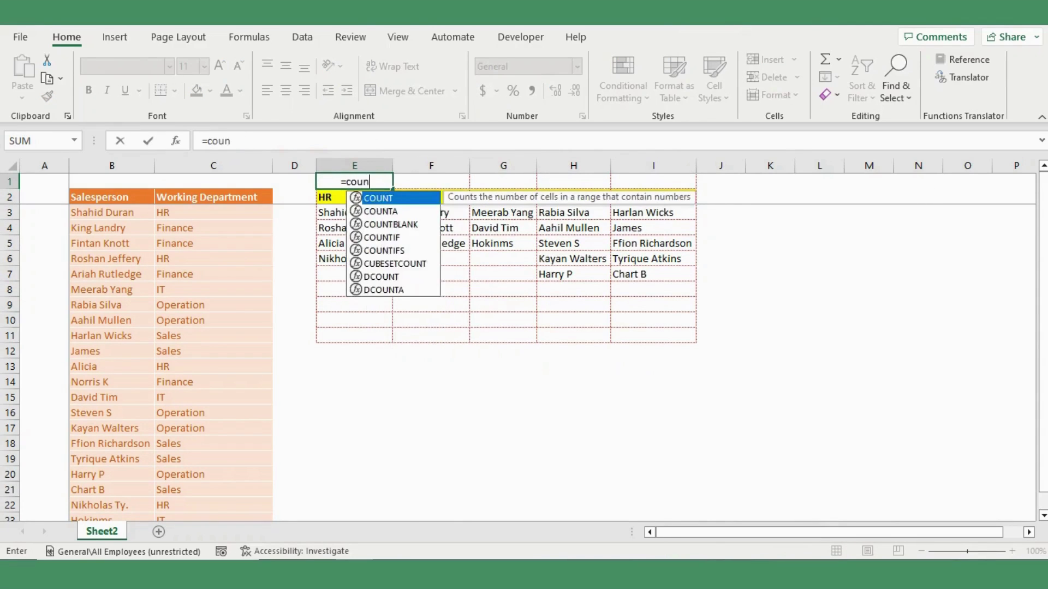
type("t")
key("Down")
key("Tab")
mouse_move(352, 213)
left_mouse_down()
mouse_move(390, 250)
mouse_move(383, 516)
left_mouse_up()
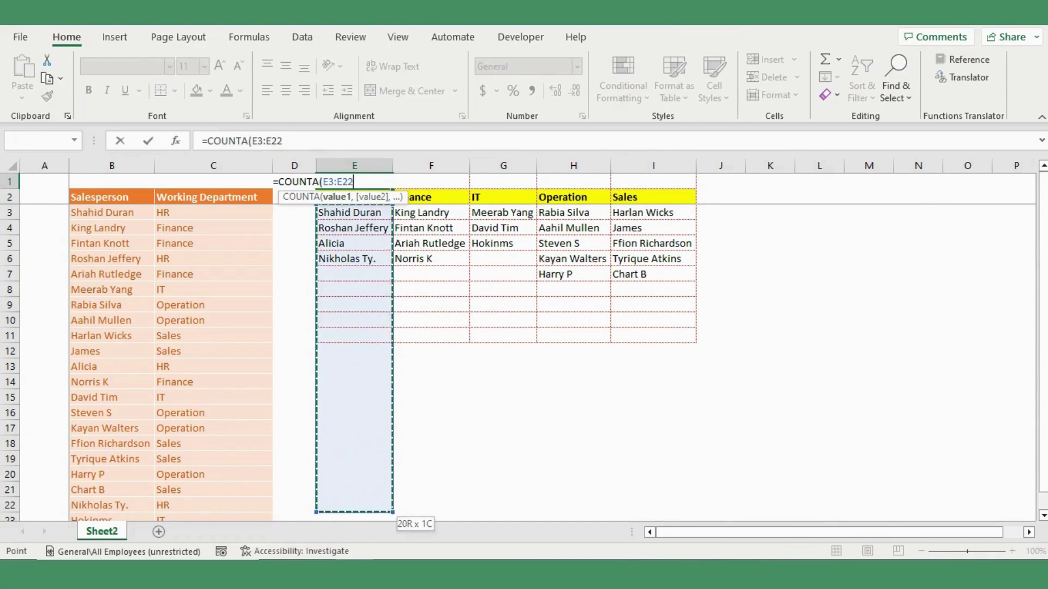
key("Return")
- Copy the count across to I1, giving 4, 4, 3, 5, 5, and select E1:I1
left_click_drag(354, 181, 654, 182)
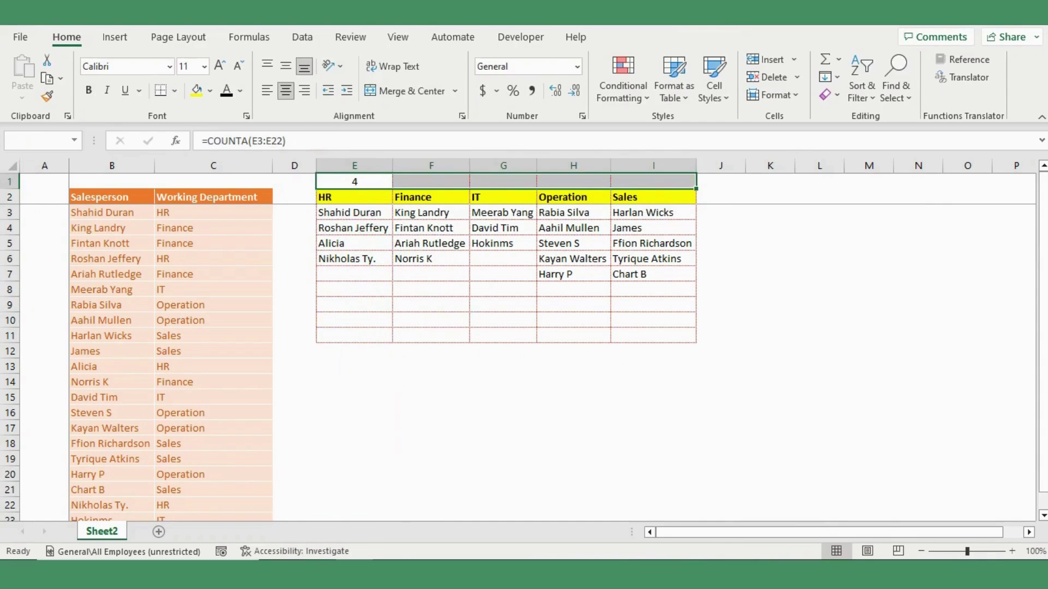
left_click(431, 197)
left_click(431, 212)
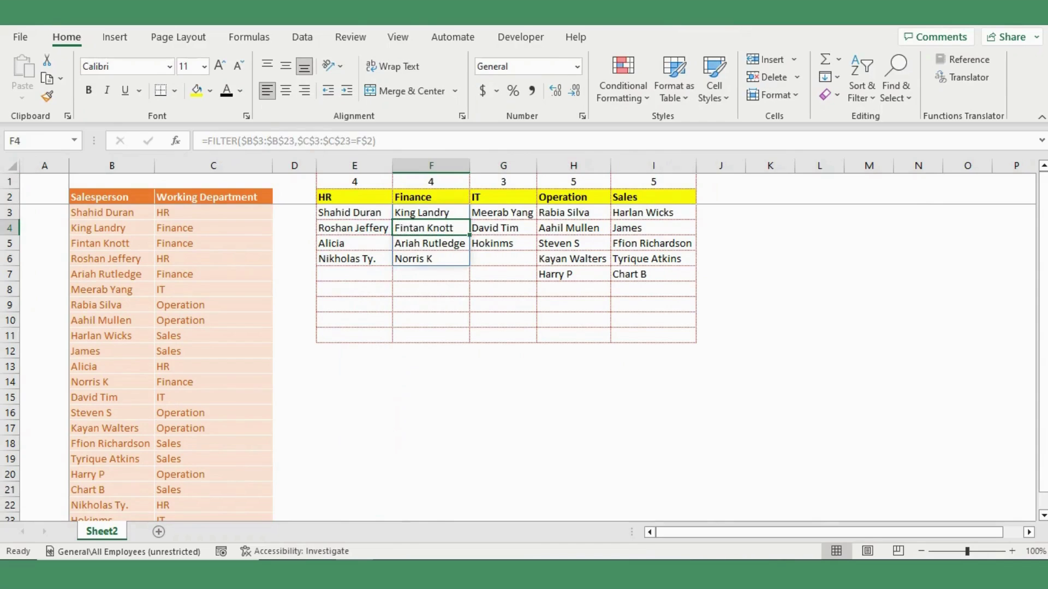
left_click(354, 227)
left_click(354, 290)
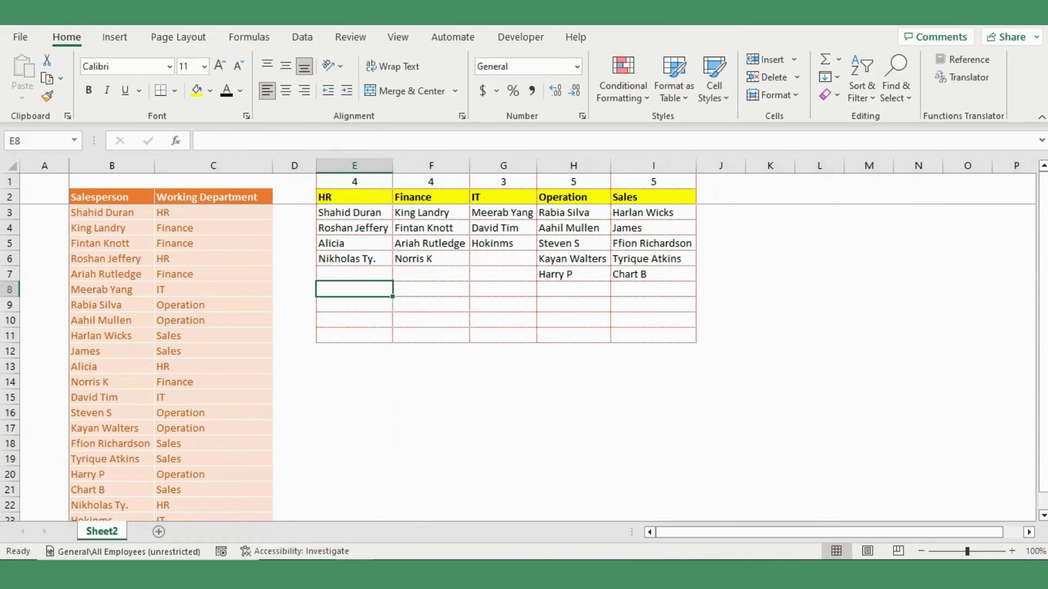
left_click_drag(355, 182, 653, 182)
key("ctrl+b")
left_click(573, 397)
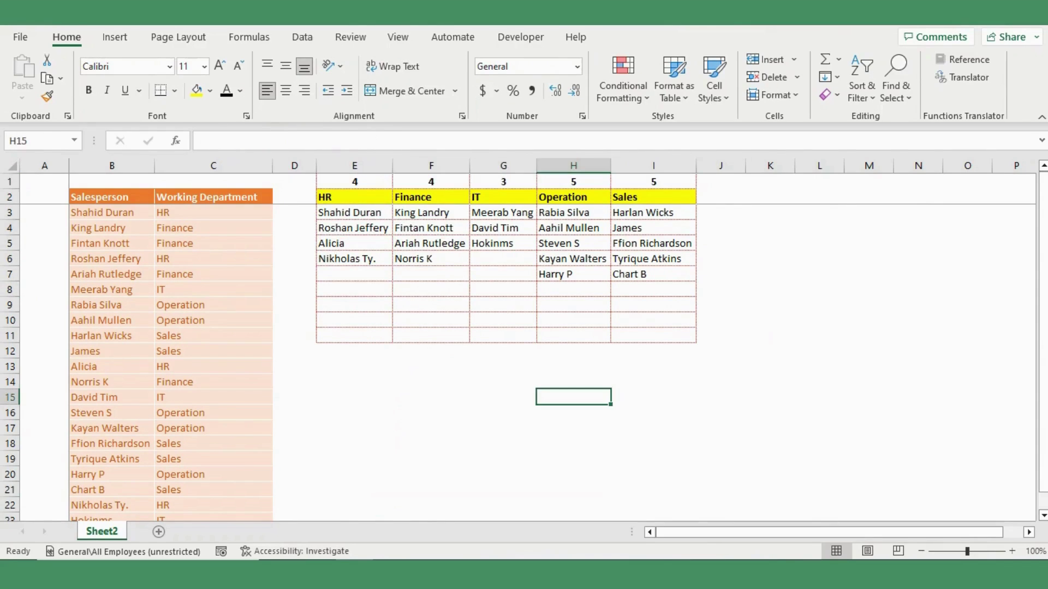